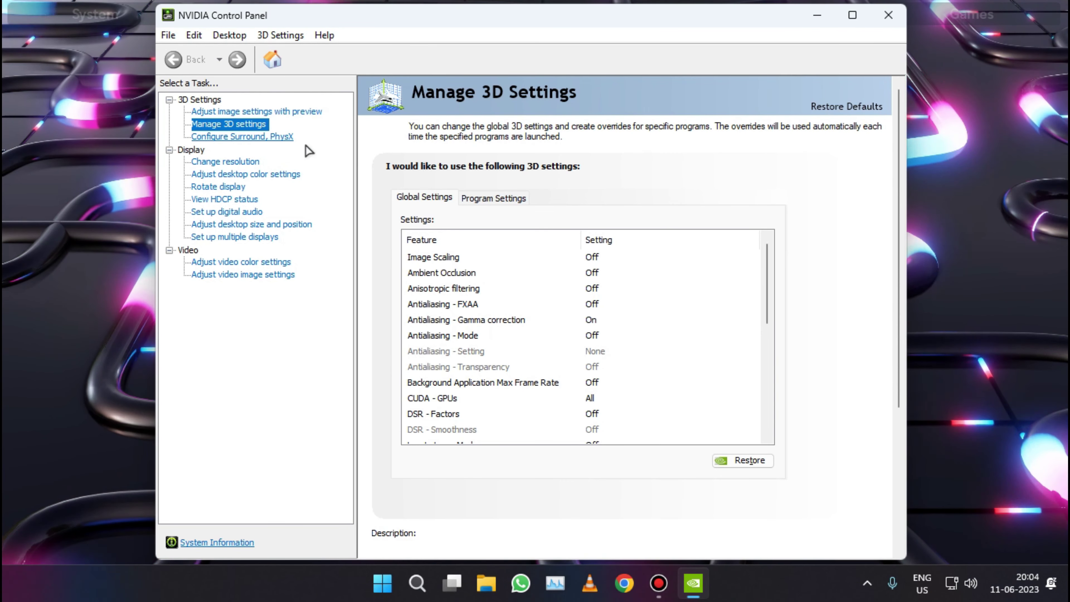
Step: Open the program-specific 3D settings and check the list of programs available to add
click(491, 198)
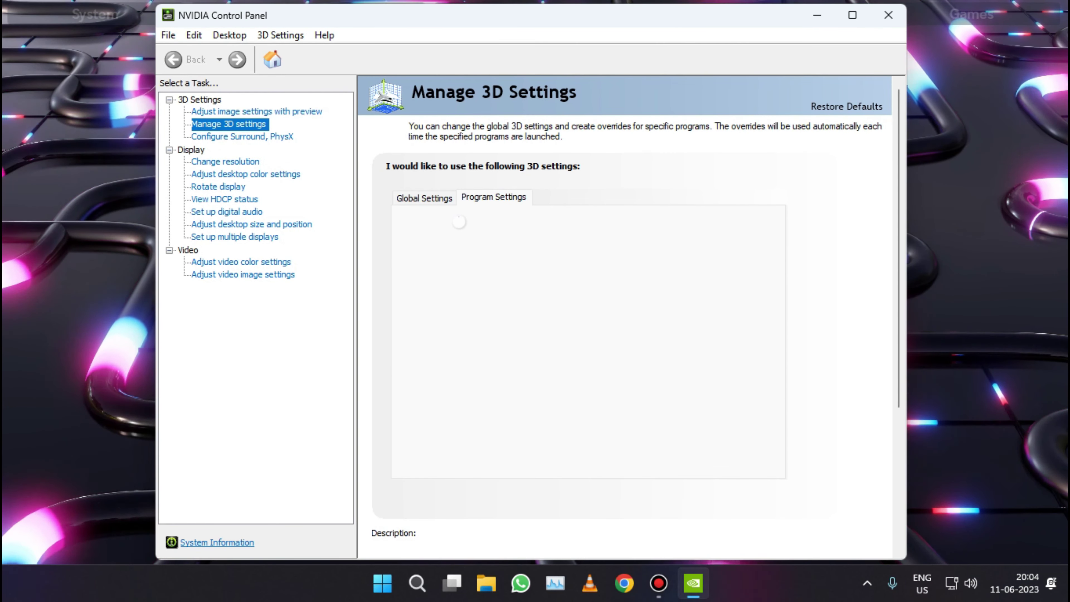
click(602, 237)
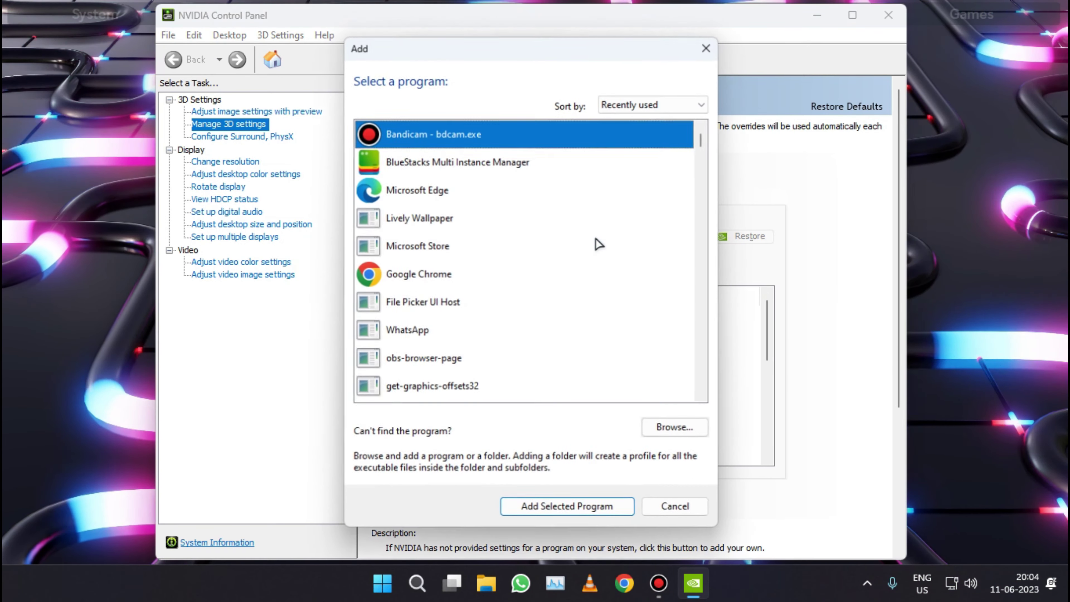
click(708, 46)
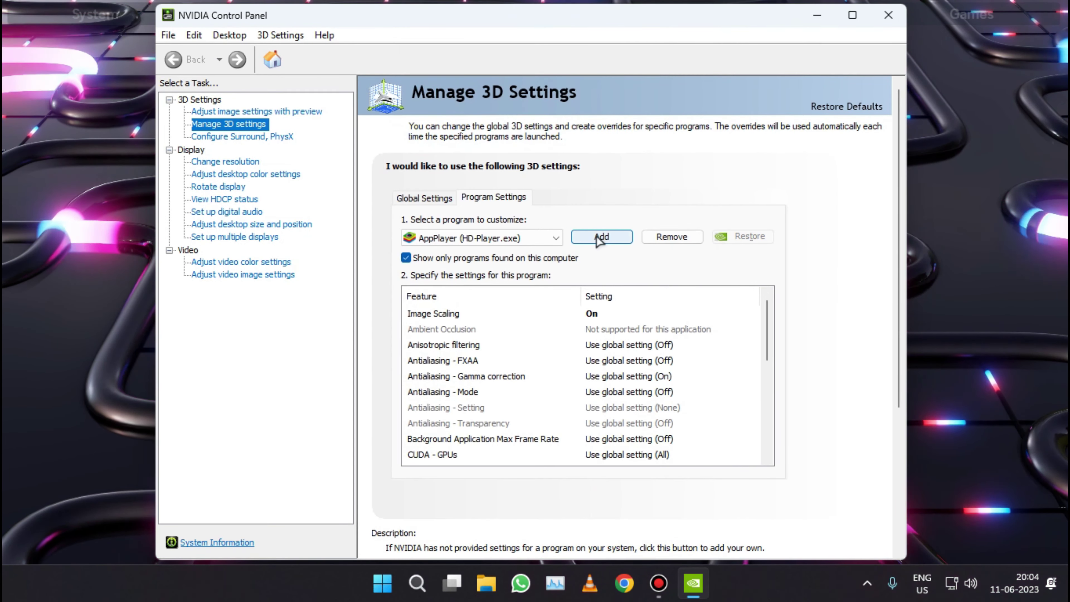
Step: Locate the HD-Player executable in C:\Program Files\BlueStacks_nxt from the program-adding dialog, closing it without adding anything
click(602, 237)
click(676, 429)
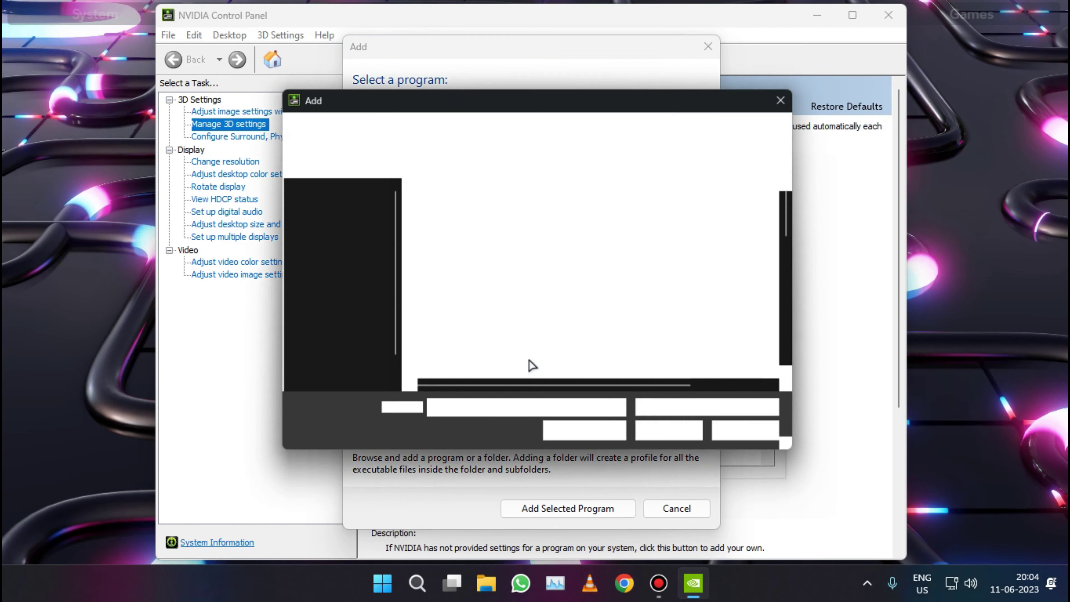
click(439, 121)
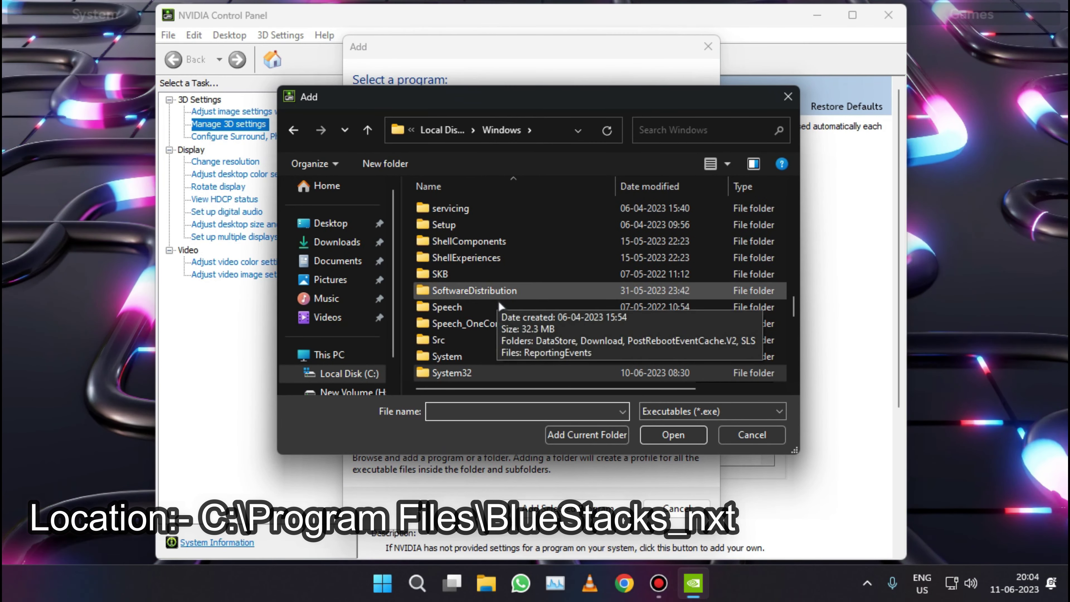
scroll(498, 300, down, 1)
click(443, 137)
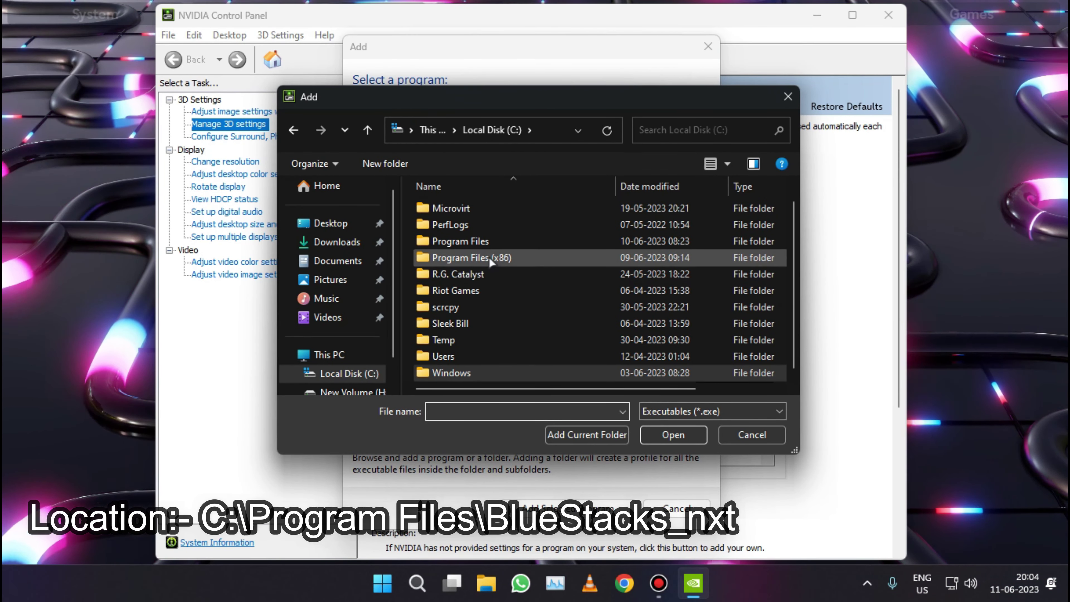
double_click(497, 256)
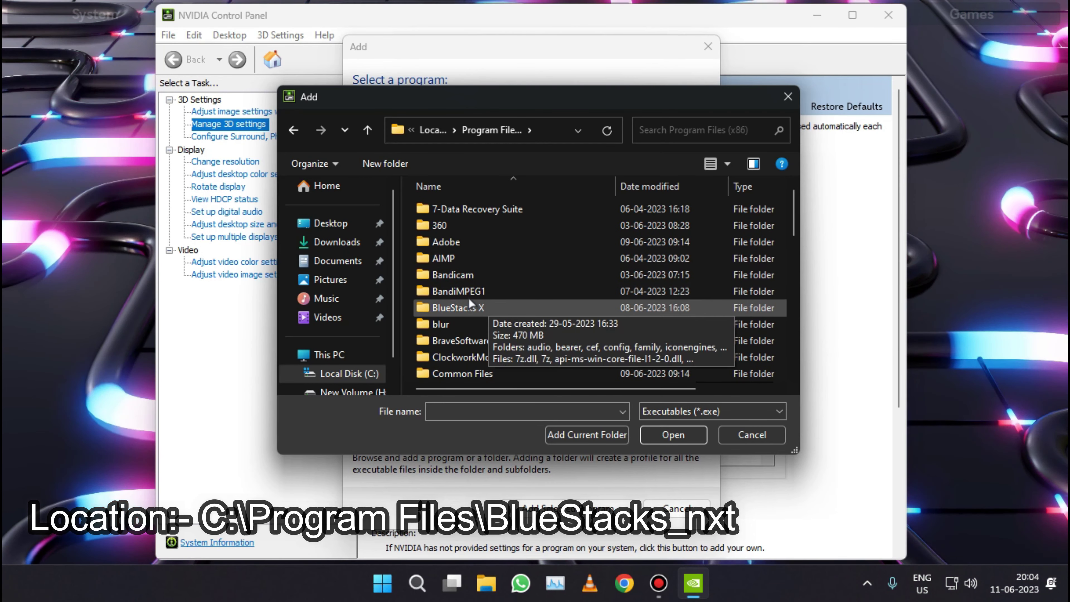
click(448, 136)
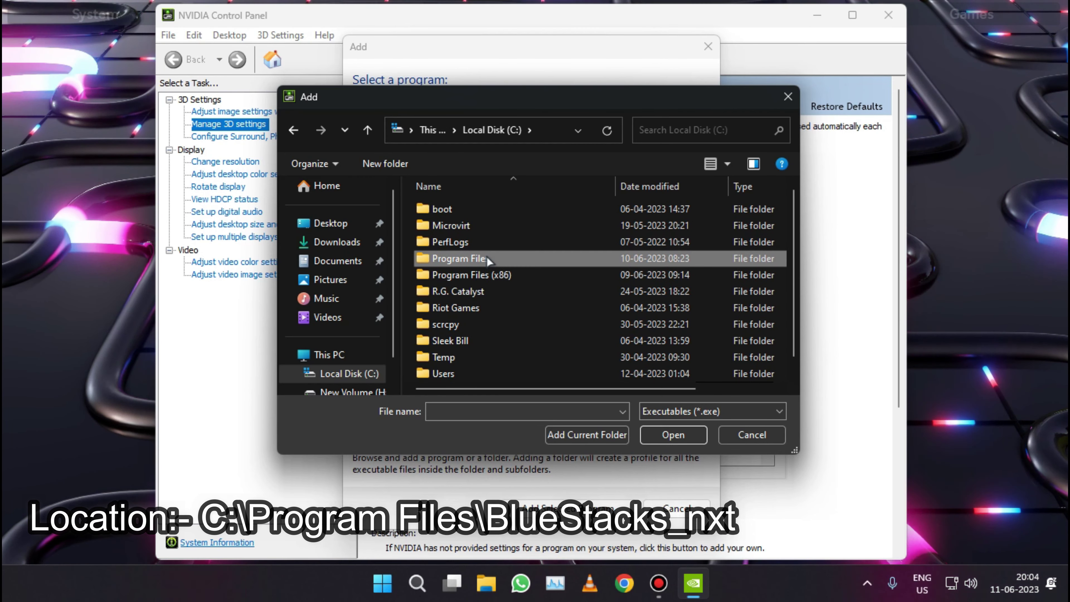
double_click(487, 256)
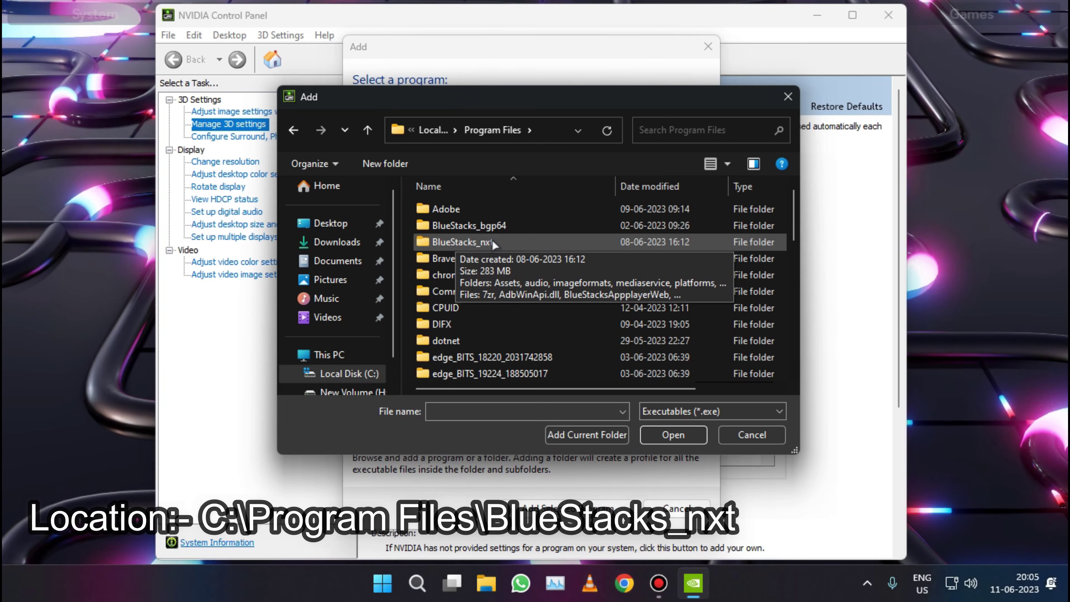
double_click(491, 242)
scroll(551, 295, down, 3)
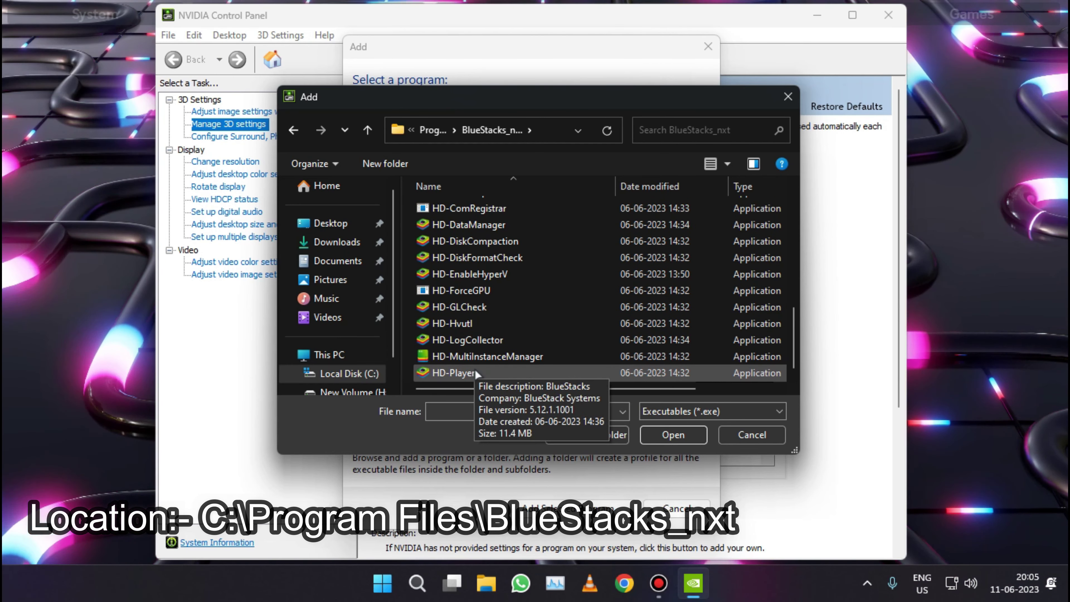
click(738, 435)
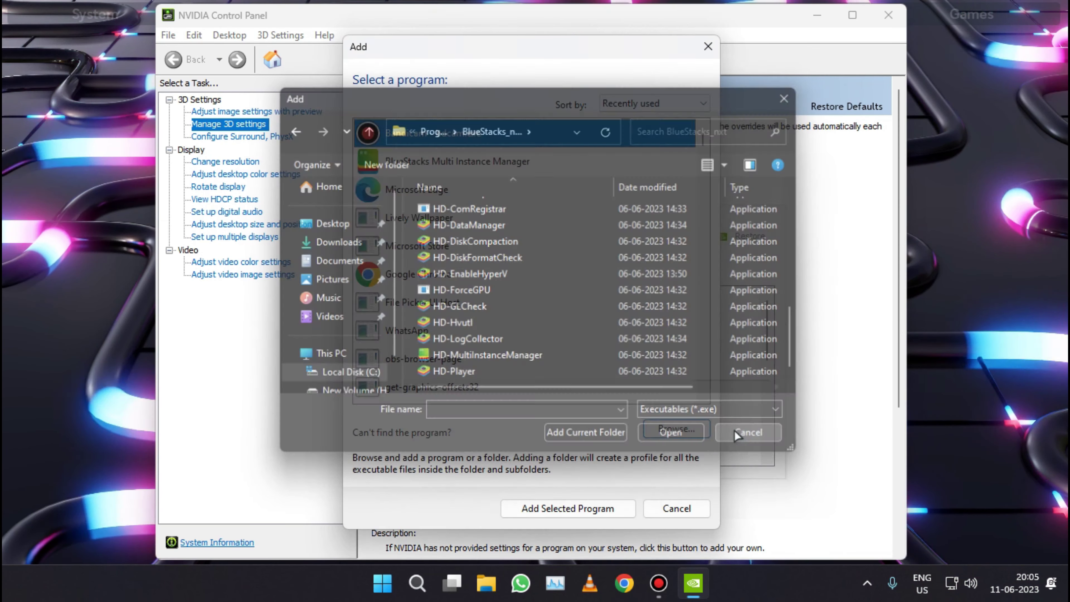
click(676, 508)
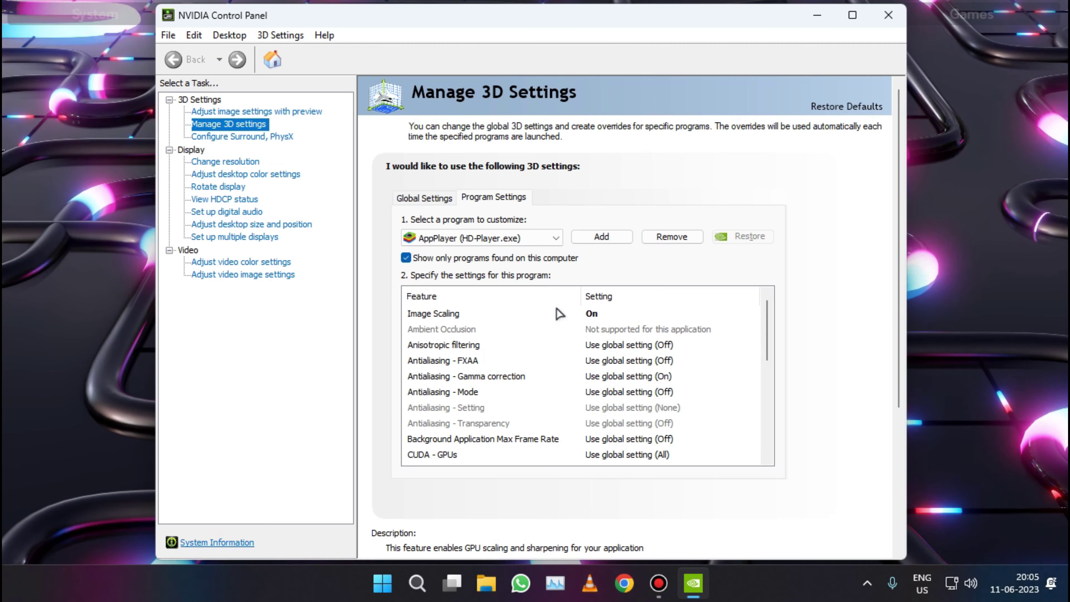
Step: Set the OpenGL rendering GPU for AppPlayer (HD-Player.exe) to NVIDIA GeForce GTX 1050 Ti
drag(762, 328, 763, 353)
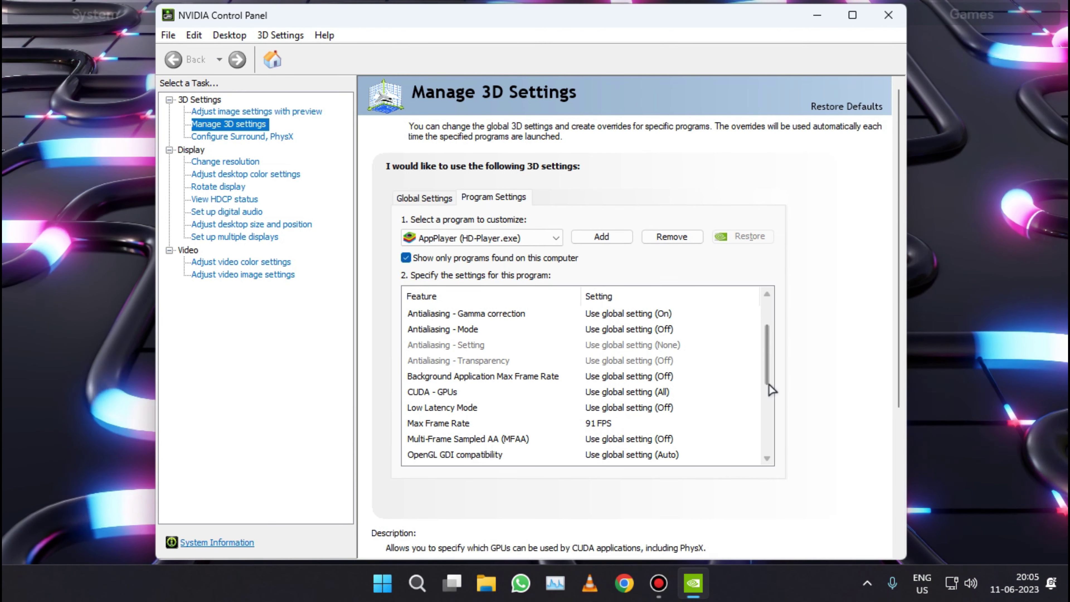
drag(769, 384, 766, 415)
click(674, 392)
click(675, 392)
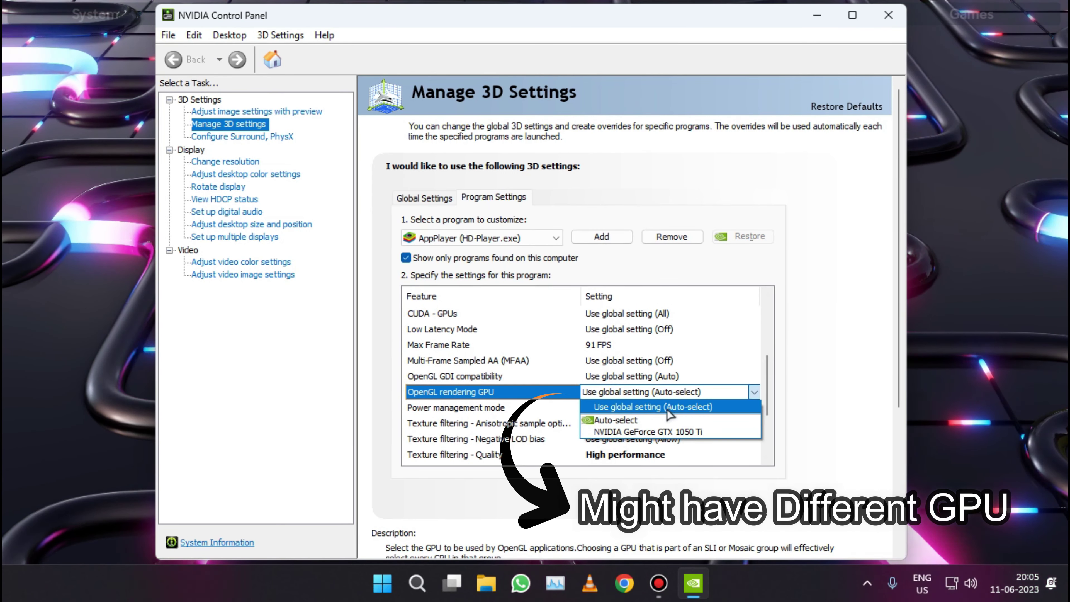
click(671, 431)
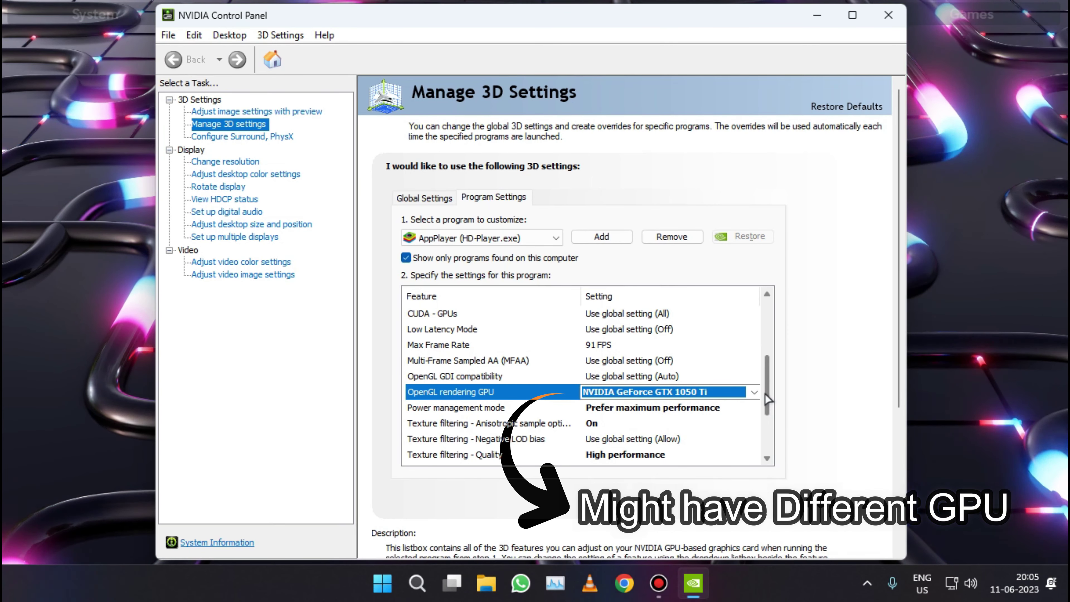
Step: Set AppPlayer's texture filtering anisotropic sample optimization to Use global setting (On)
drag(767, 397, 764, 437)
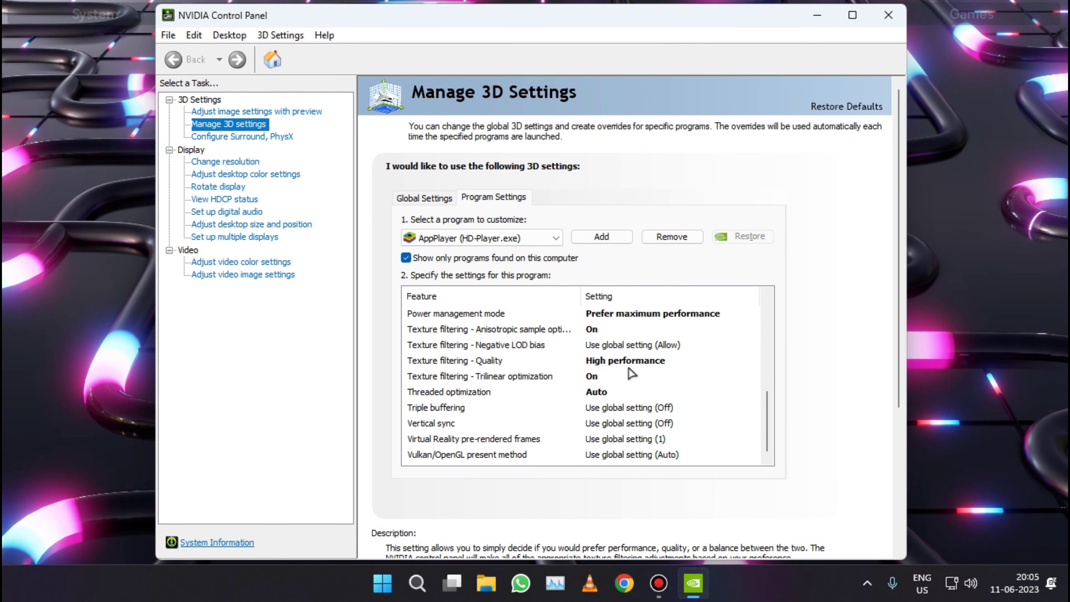
click(609, 330)
click(609, 332)
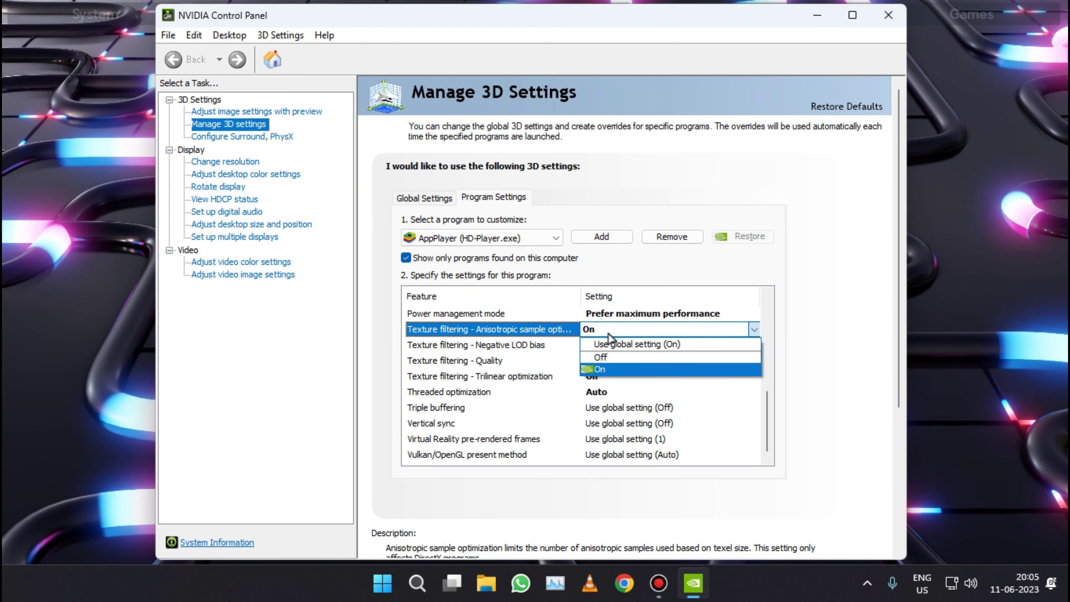
click(615, 344)
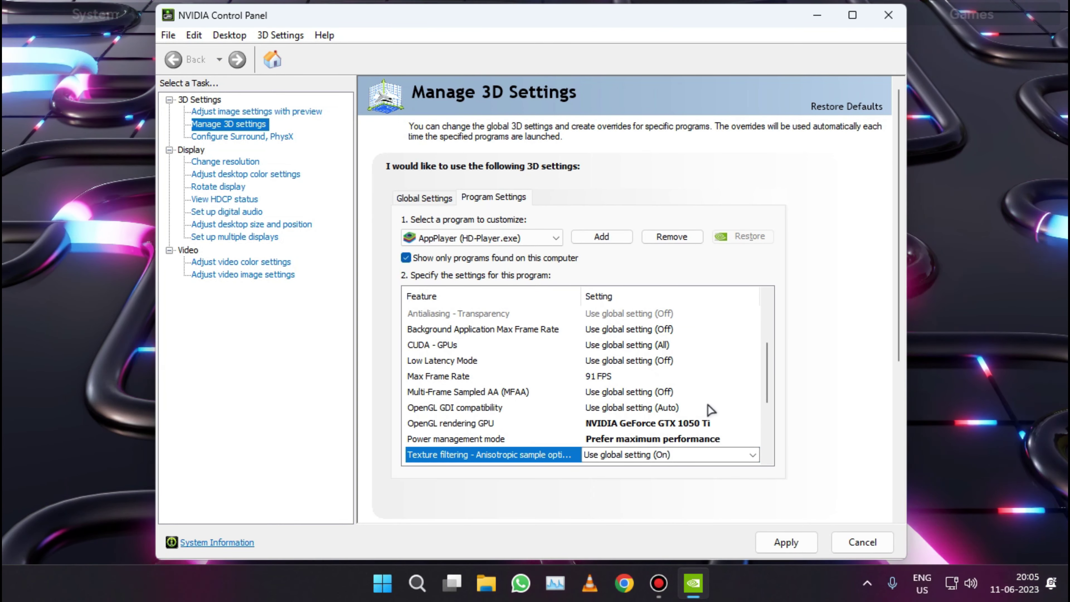
drag(765, 376, 701, 419)
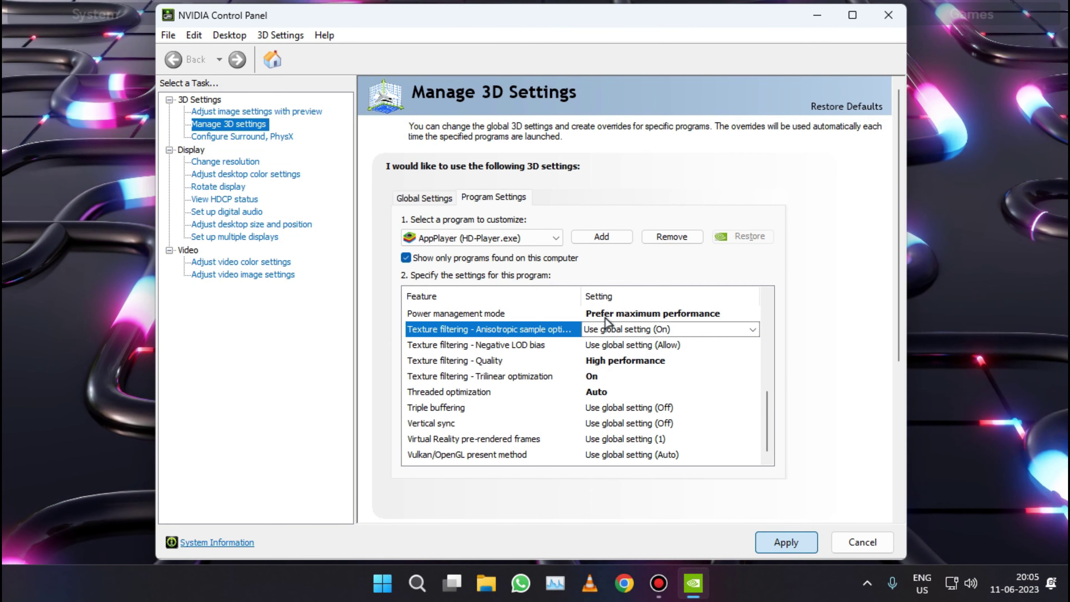
Step: Open the Windows graphics settings by searching for "graphic" and expand the BlueStacks entry in the app list
key(super)
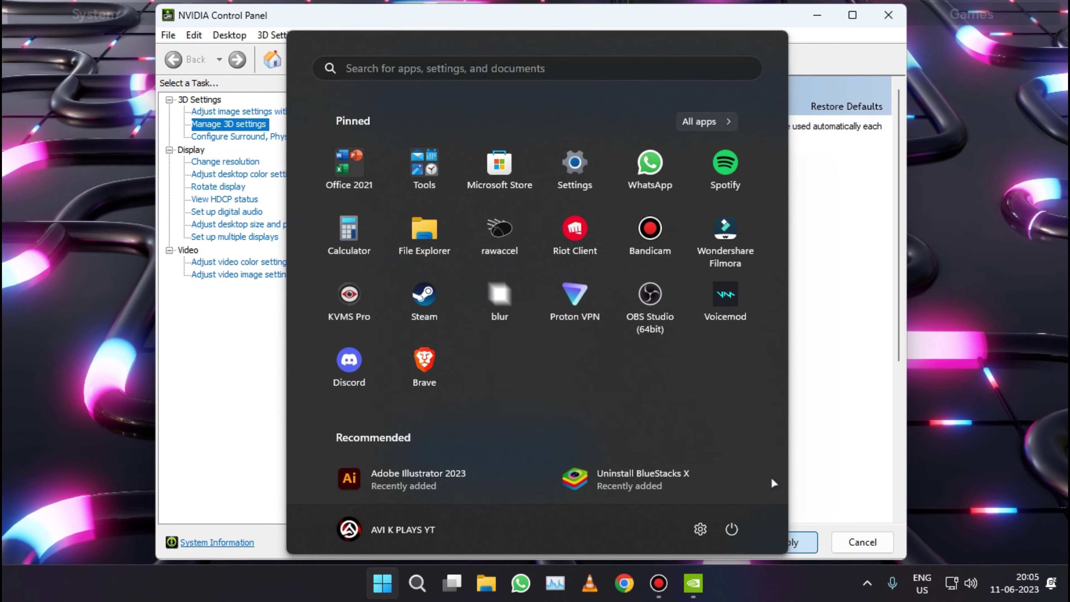
text(graphic)
key(Return)
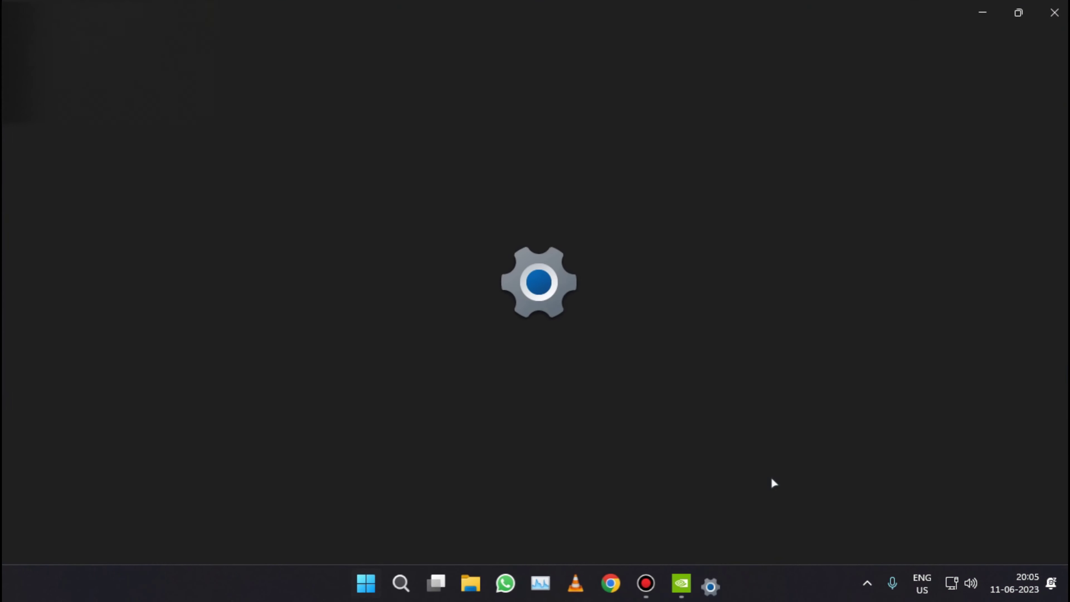
scroll(615, 398, down, 5)
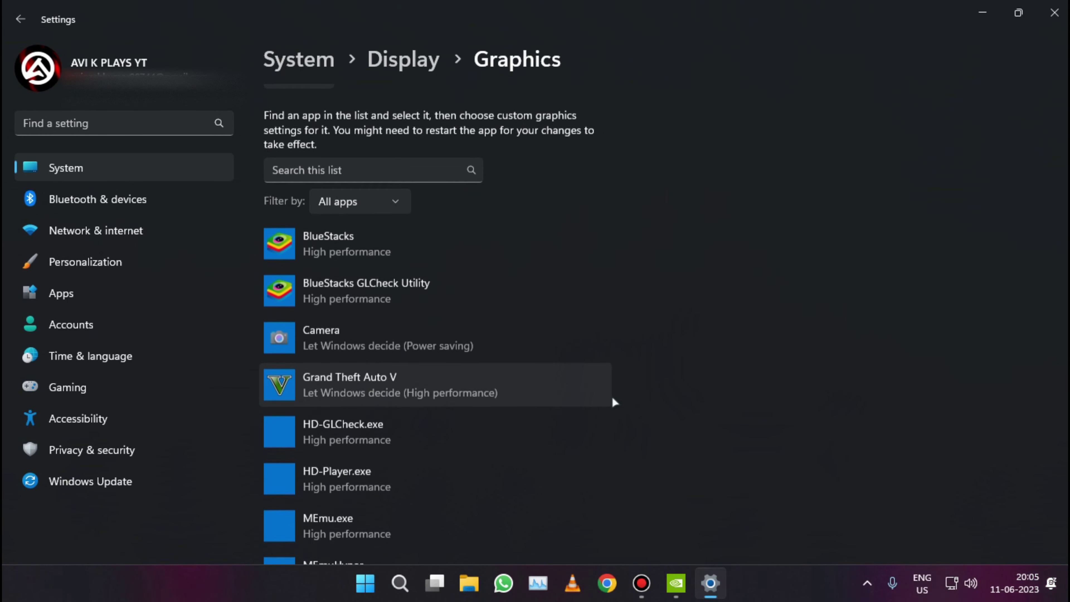
click(415, 246)
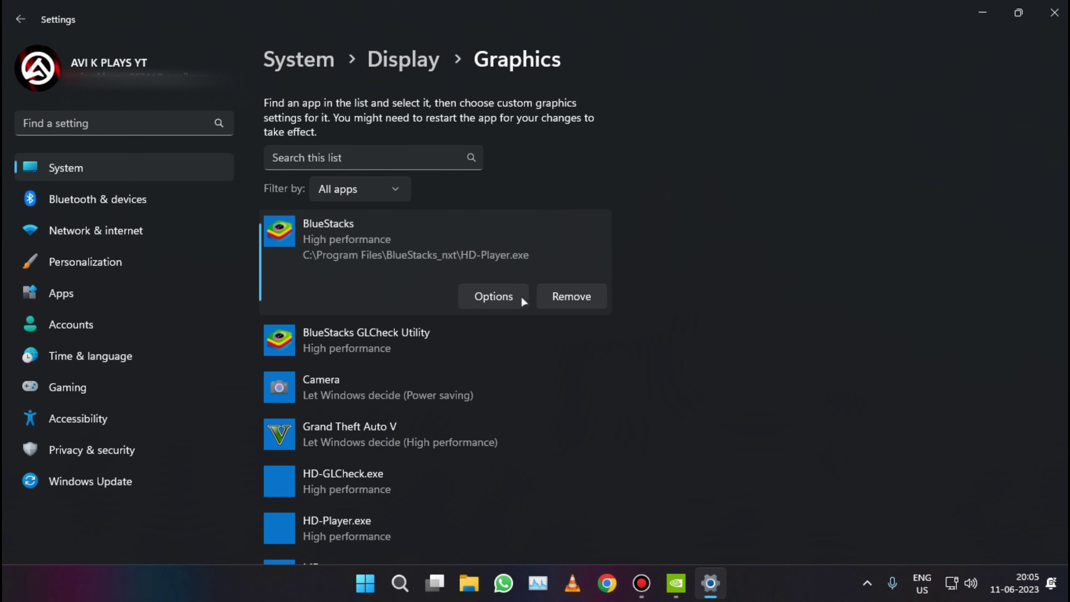
Step: Locate HD-Player in C:\Program Files\BlueStacks_nxt from the desktop app browser, closing it without adding anything
scroll(515, 311, down, 10)
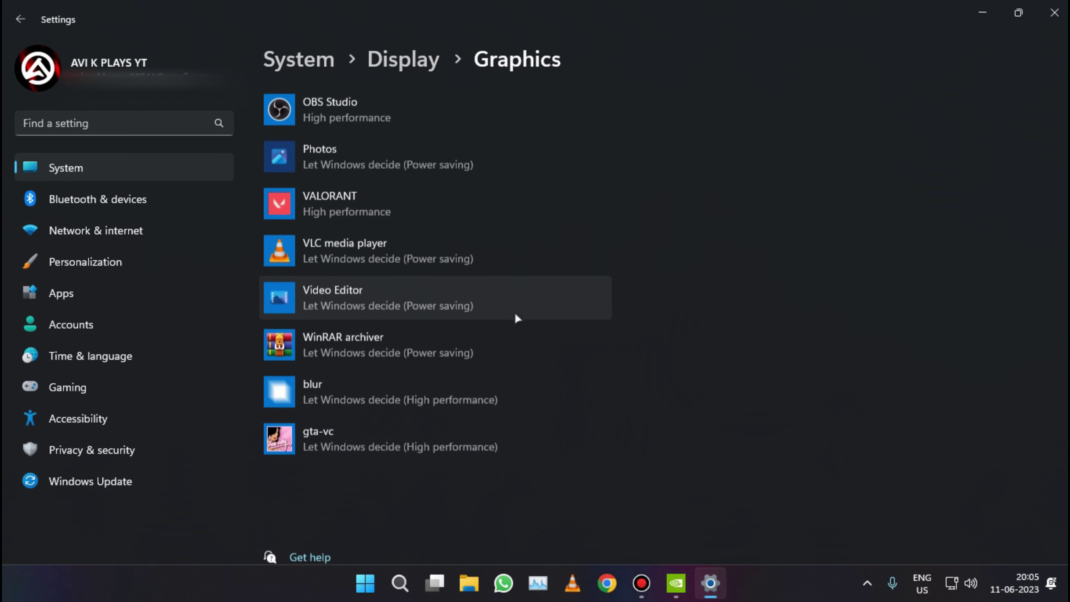
scroll(468, 391, up, 10)
scroll(468, 392, up, 5)
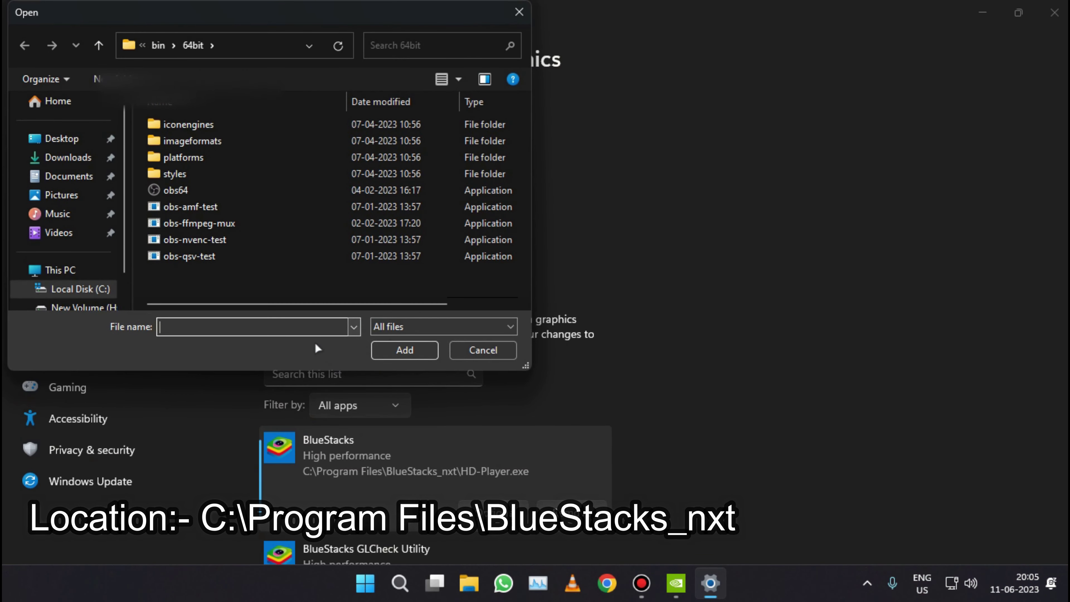
click(158, 45)
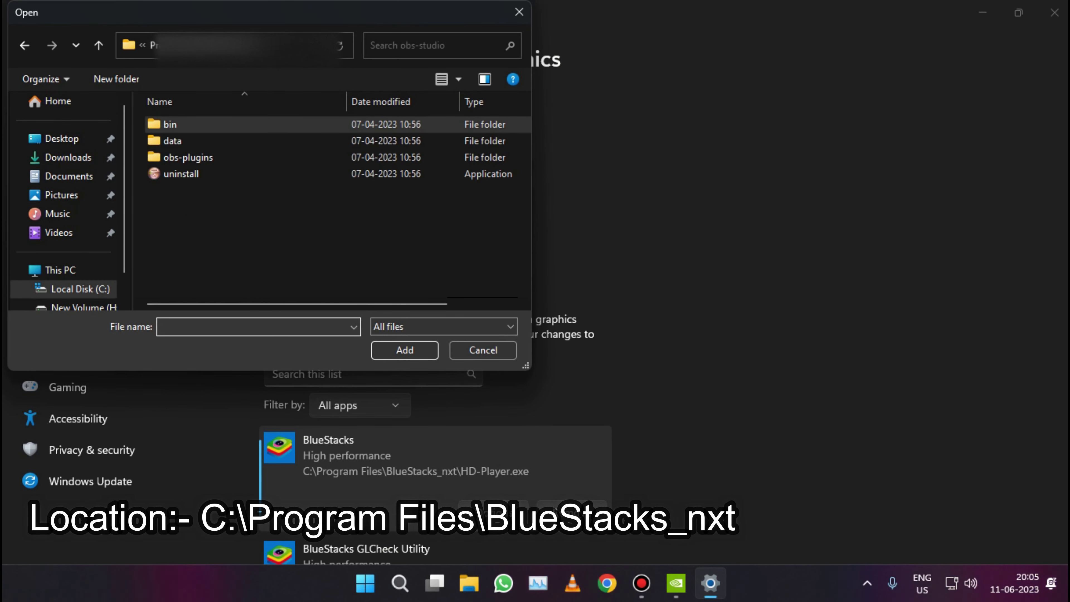
click(158, 45)
click(166, 45)
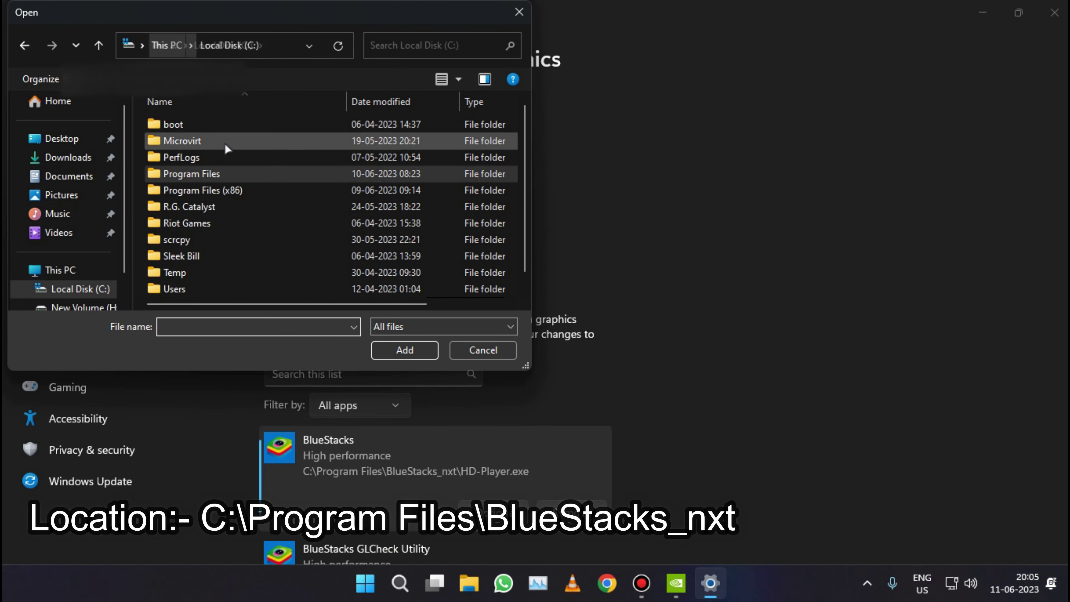
double_click(216, 176)
double_click(215, 160)
scroll(286, 253, down, 3)
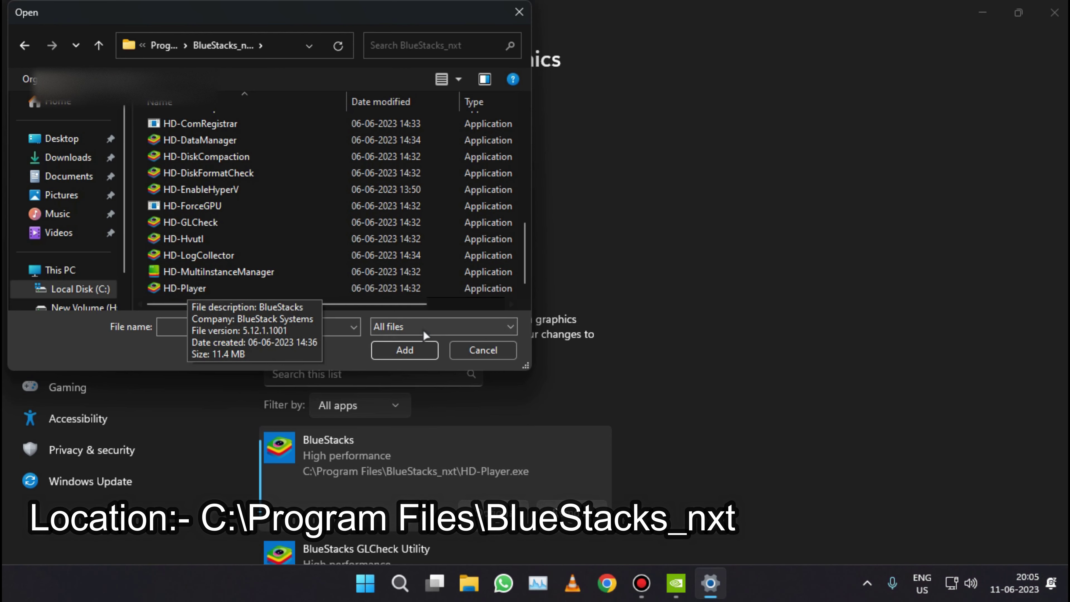
click(483, 350)
Step: Save the BlueStacks graphics preference with High performance selected
scroll(493, 454, down, 3)
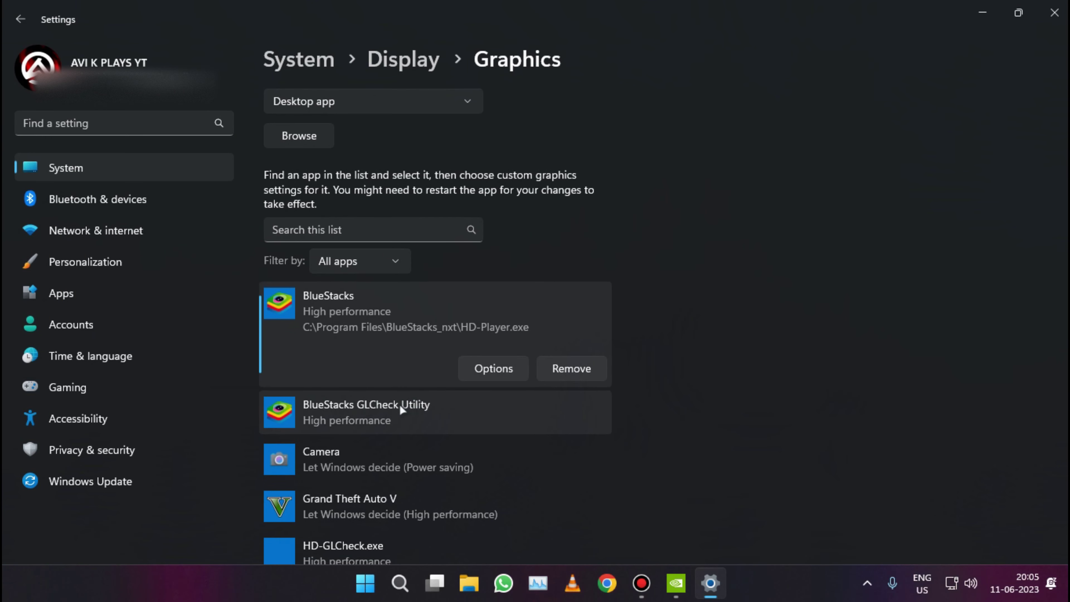
click(491, 368)
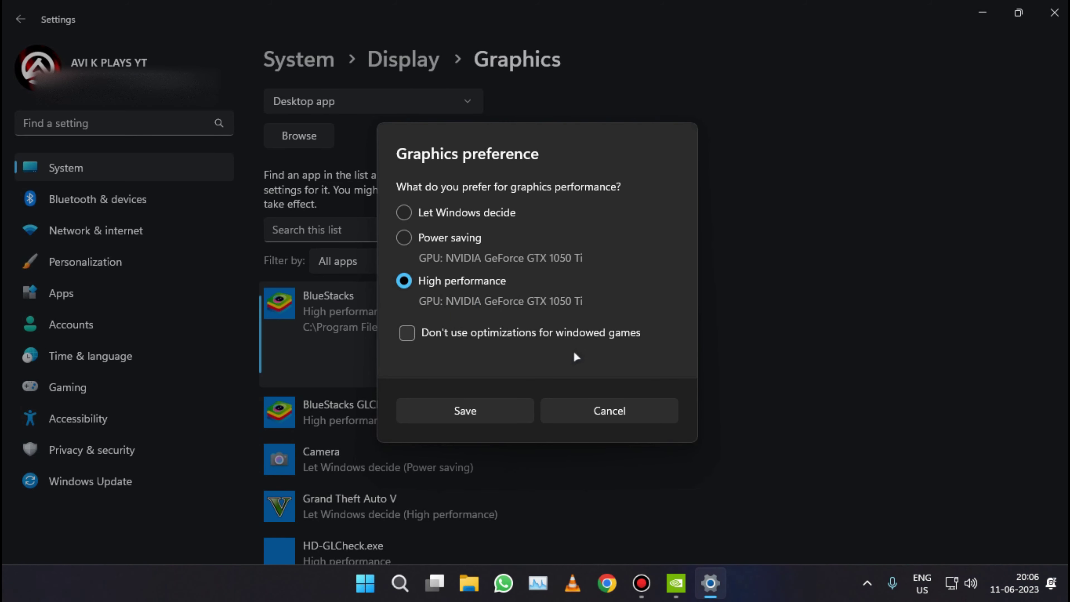
click(466, 404)
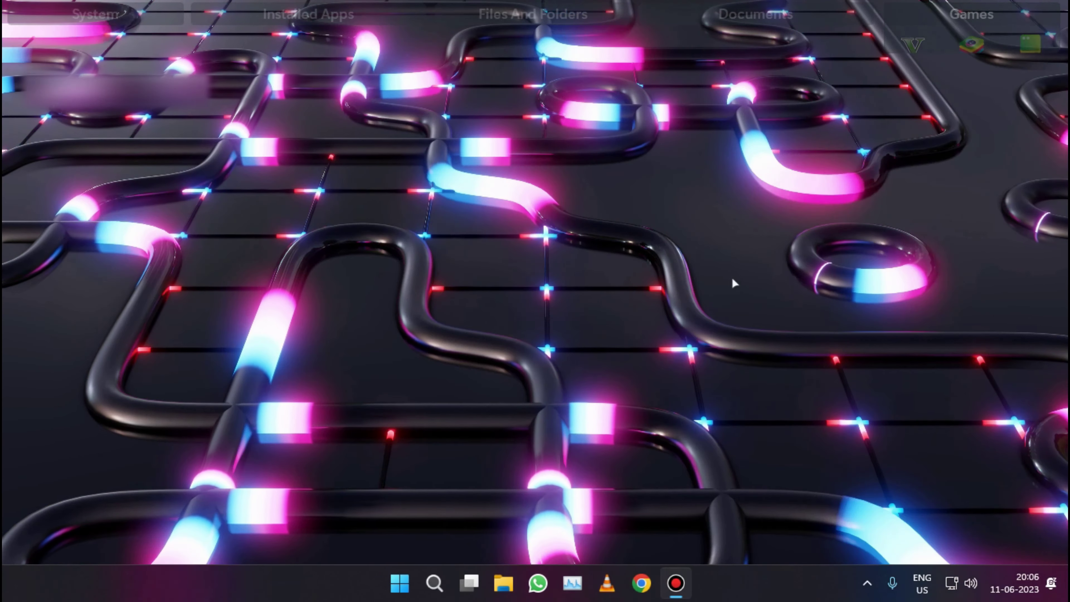
key(super)
text(powe)
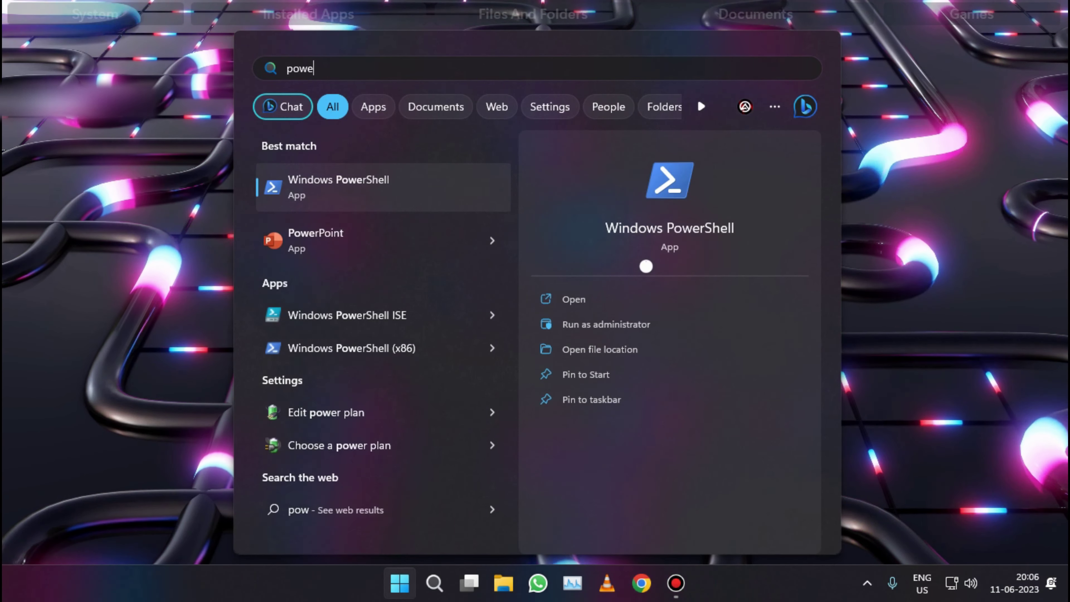
text(r)
key(Down)
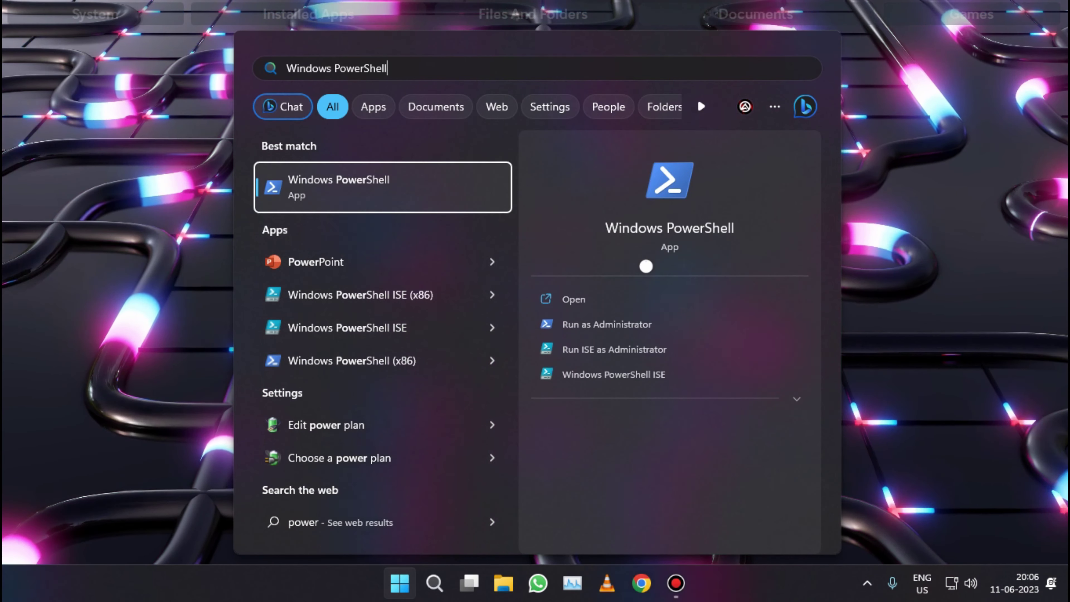
key(Down)
key(Down)
key(Down)
key(Down)
key(Down)
key(Escape)
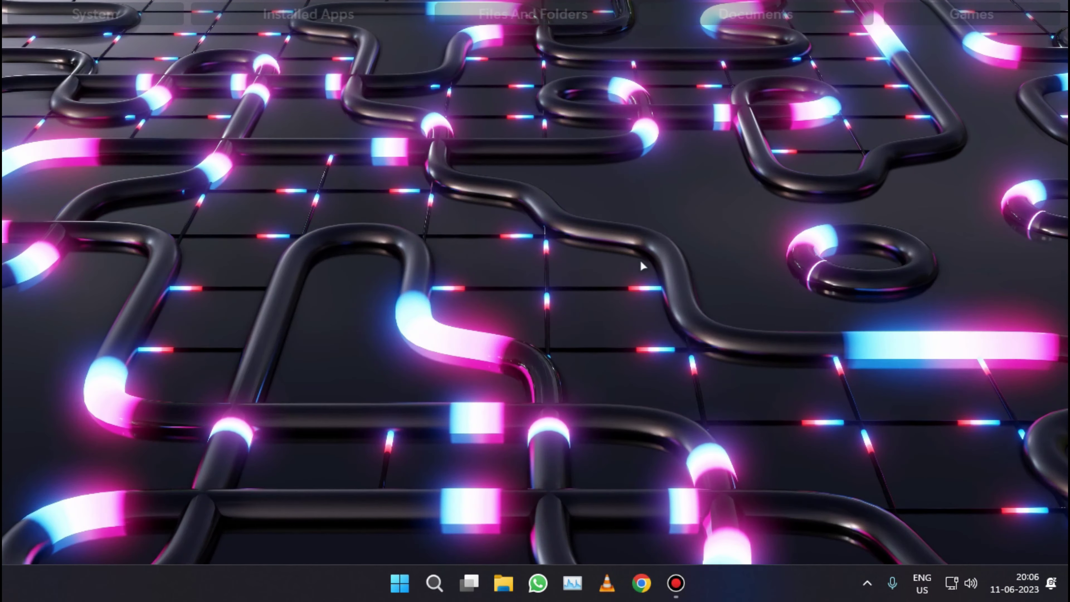
Step: Open the Power Options page under Hardware and Sound in Control Panel
click(332, 39)
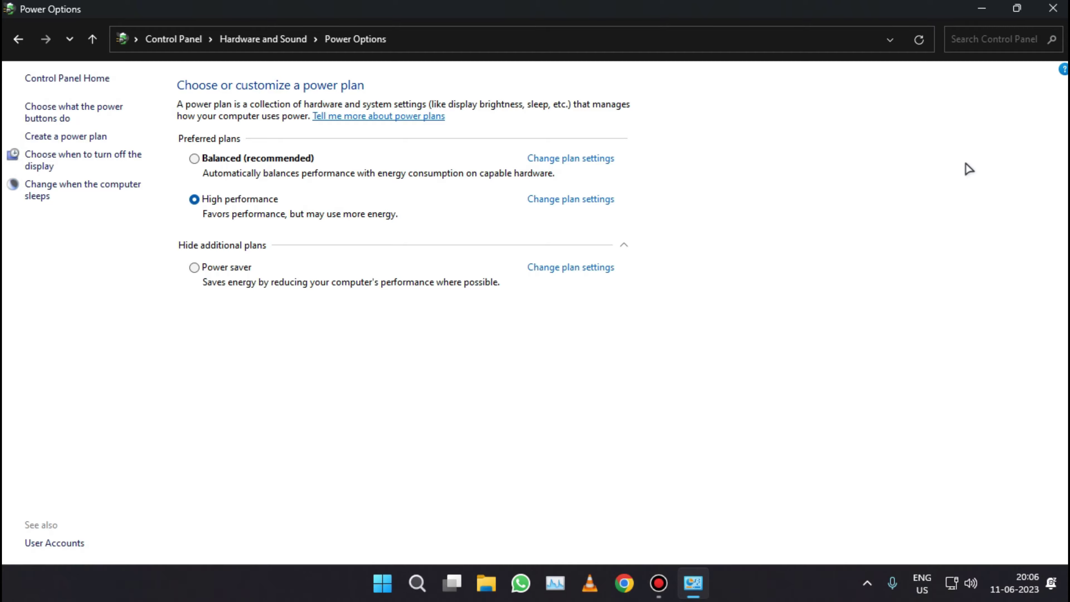
Step: Close Power Options and open the BlueStacks Multi-Instance Manager from the desktop's Games group
click(1047, 8)
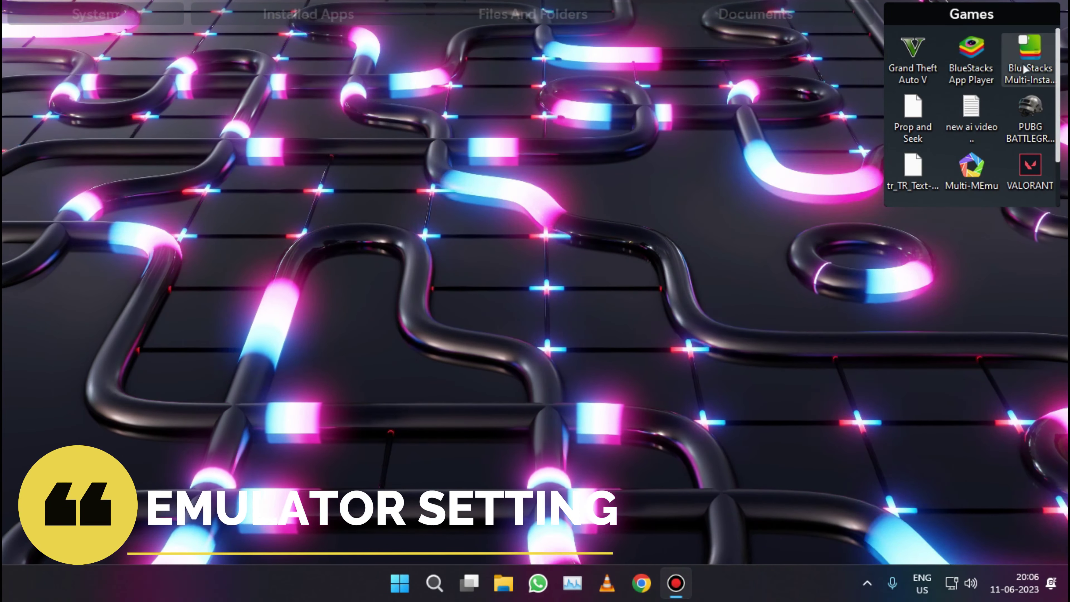
double_click(1025, 68)
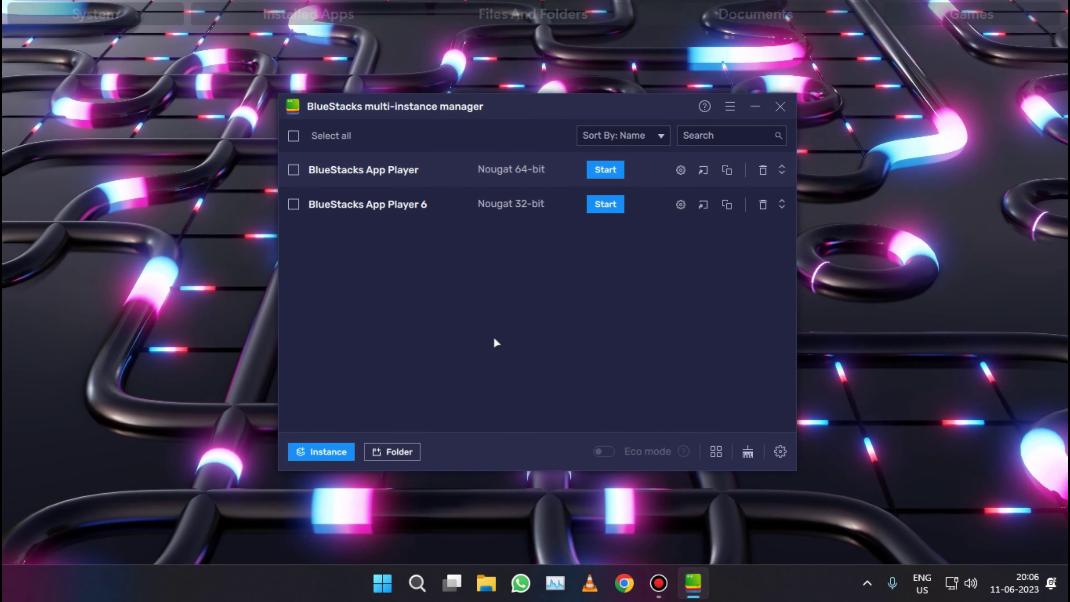
Step: Examine the Android versions offered for a fresh instance, closing the dialog without creating one
click(333, 450)
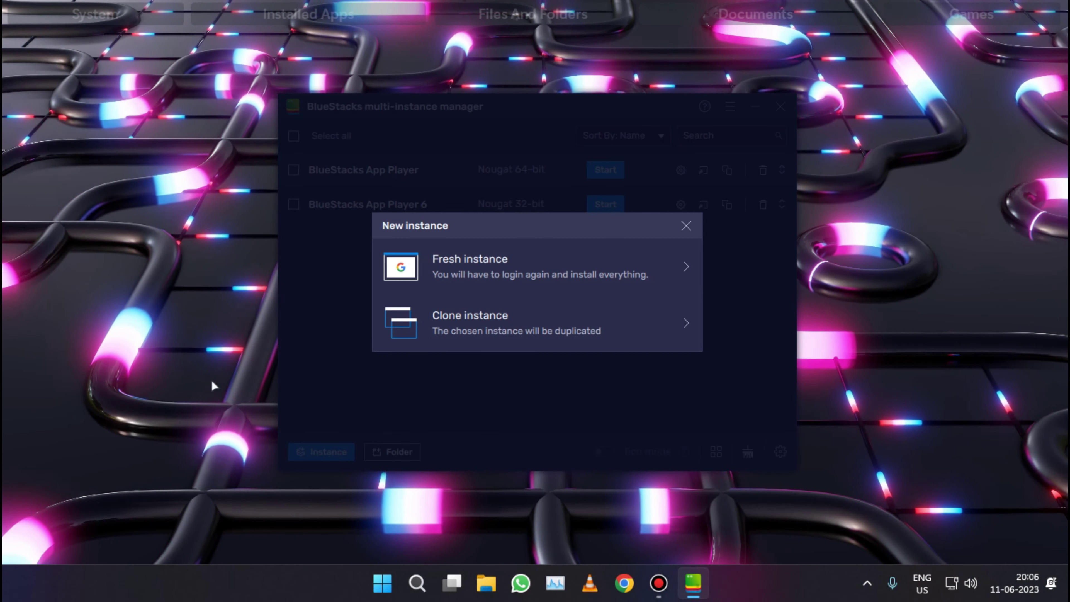
click(453, 285)
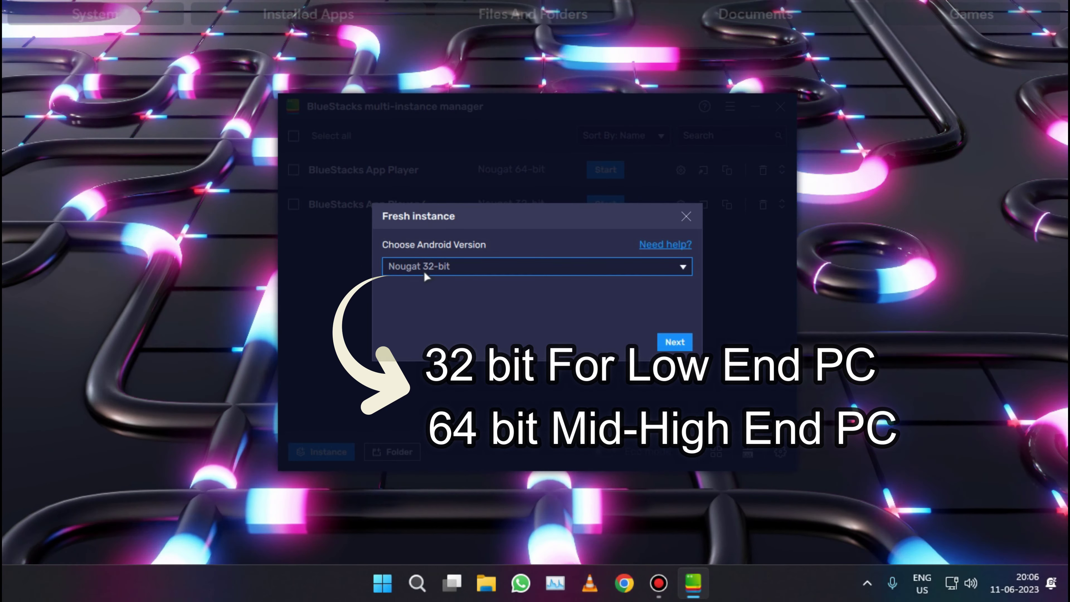
click(449, 266)
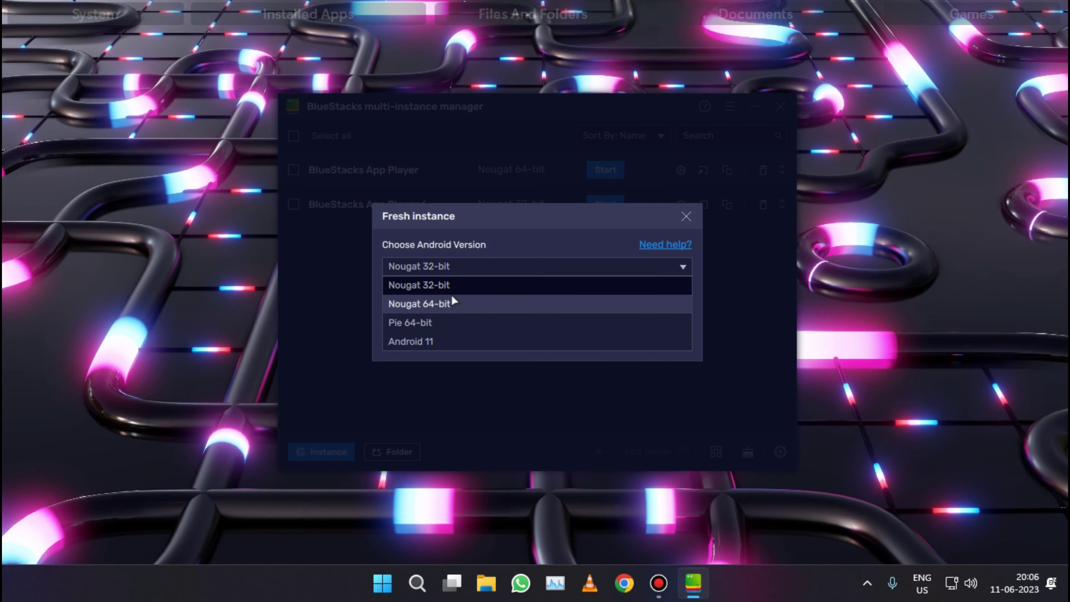
click(685, 217)
click(685, 217)
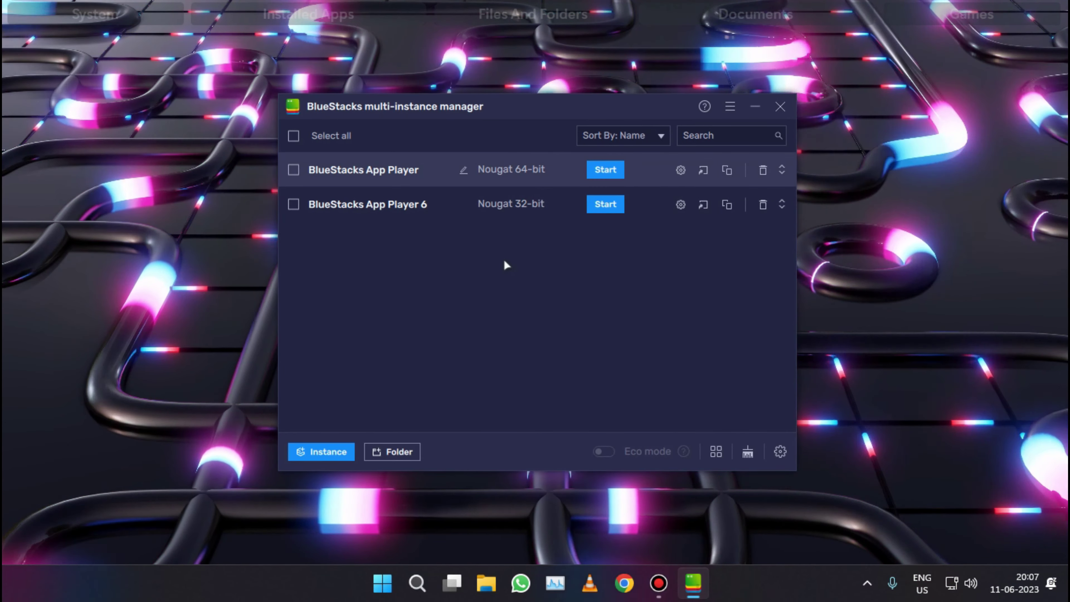
Step: Start the Nougat 64-bit BlueStacks App Player instance, close the instance manager and clear the player's notifications
click(606, 170)
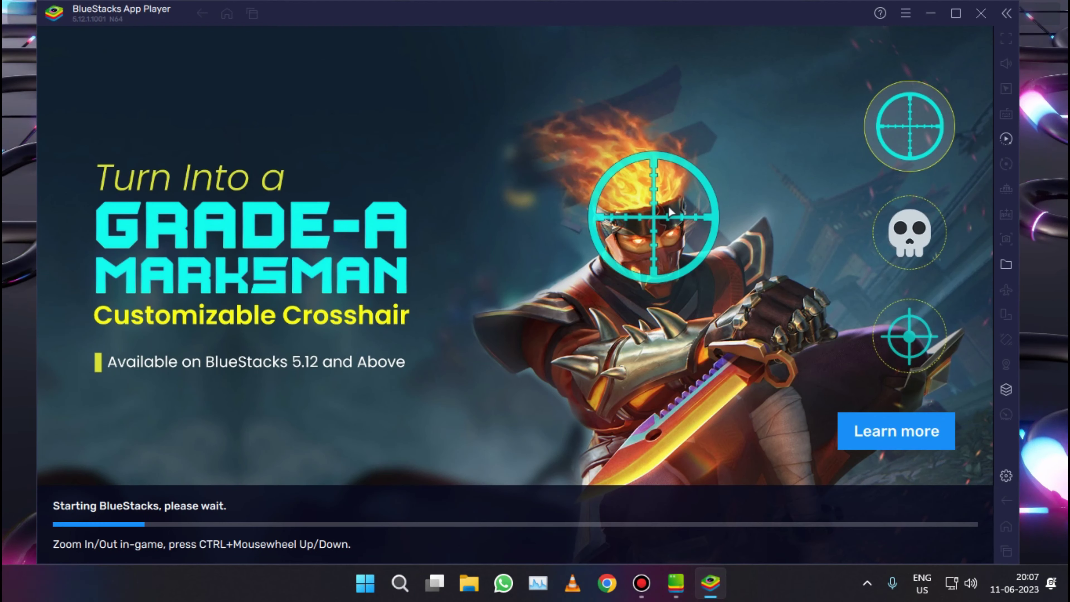
click(931, 13)
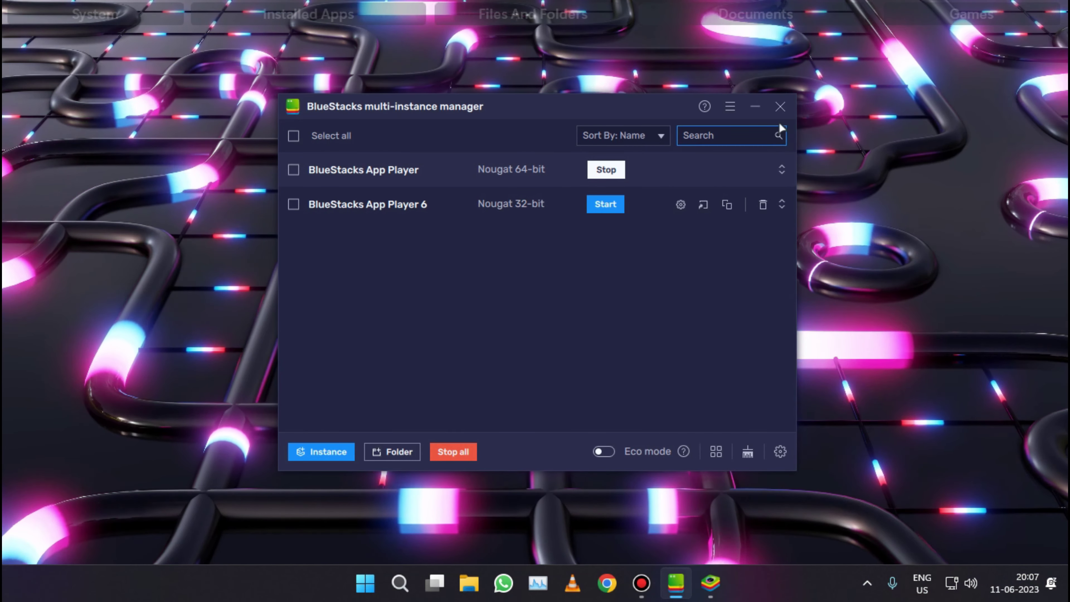
click(778, 106)
click(693, 583)
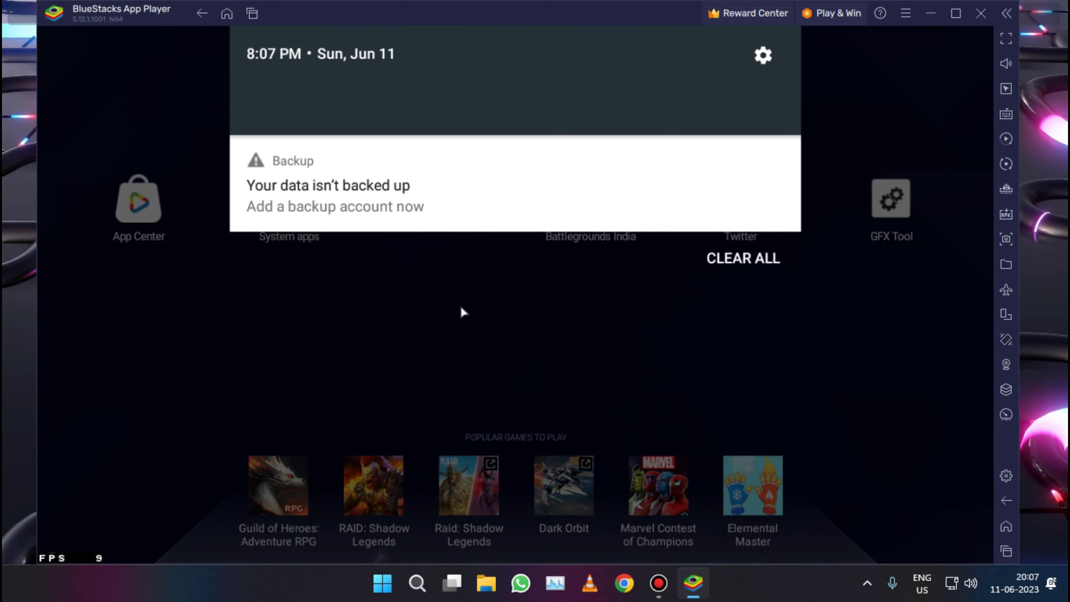
click(737, 258)
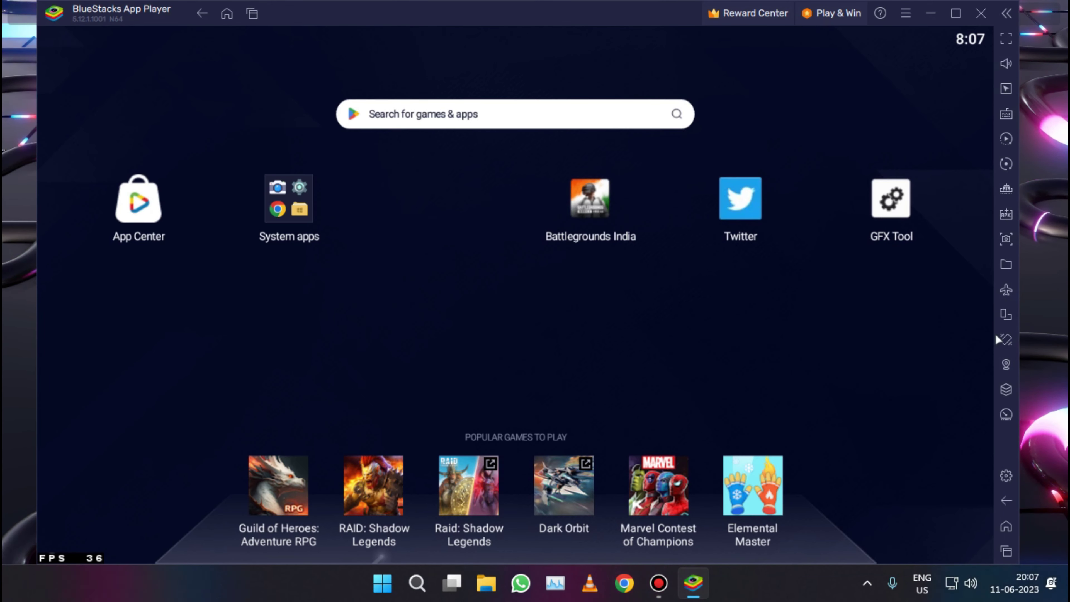
Step: In the player's performance settings, choose High (4 Cores) CPU allocation, High (8 GB) memory allocation and High Performance mode
click(1006, 477)
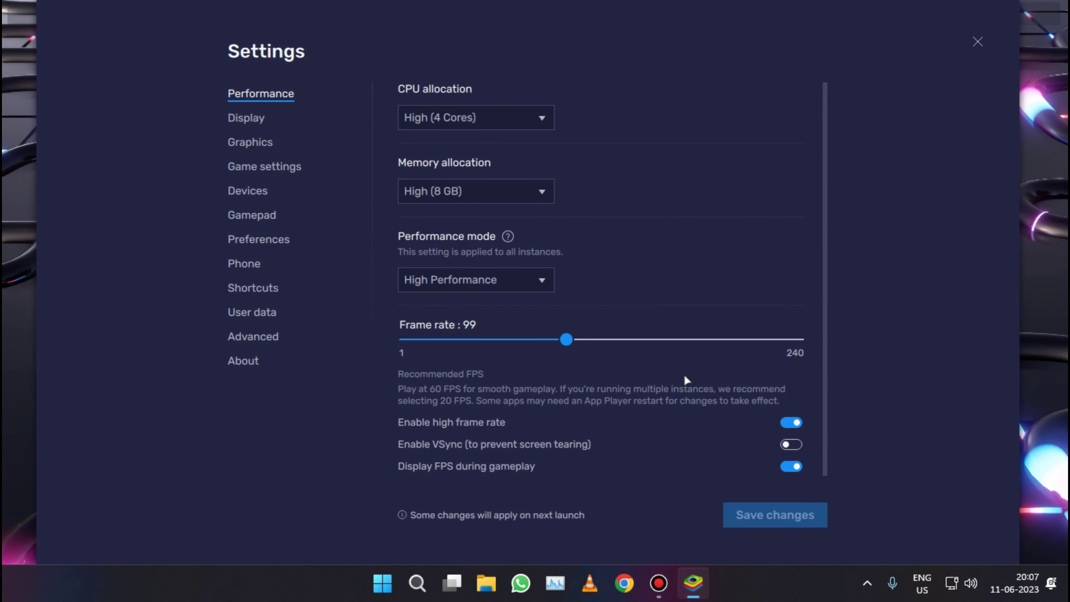
click(476, 127)
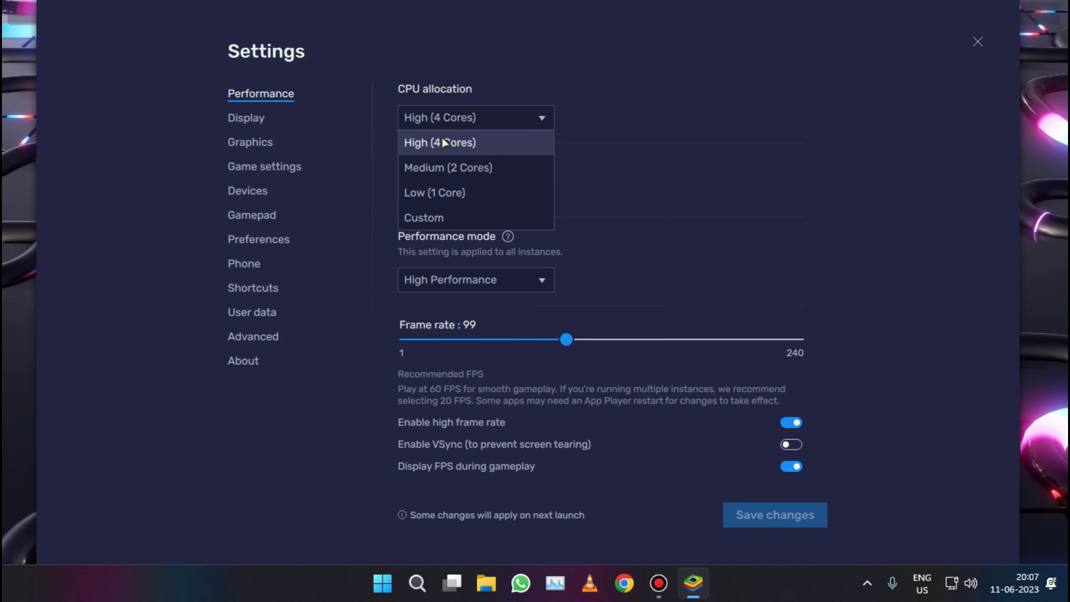
click(470, 142)
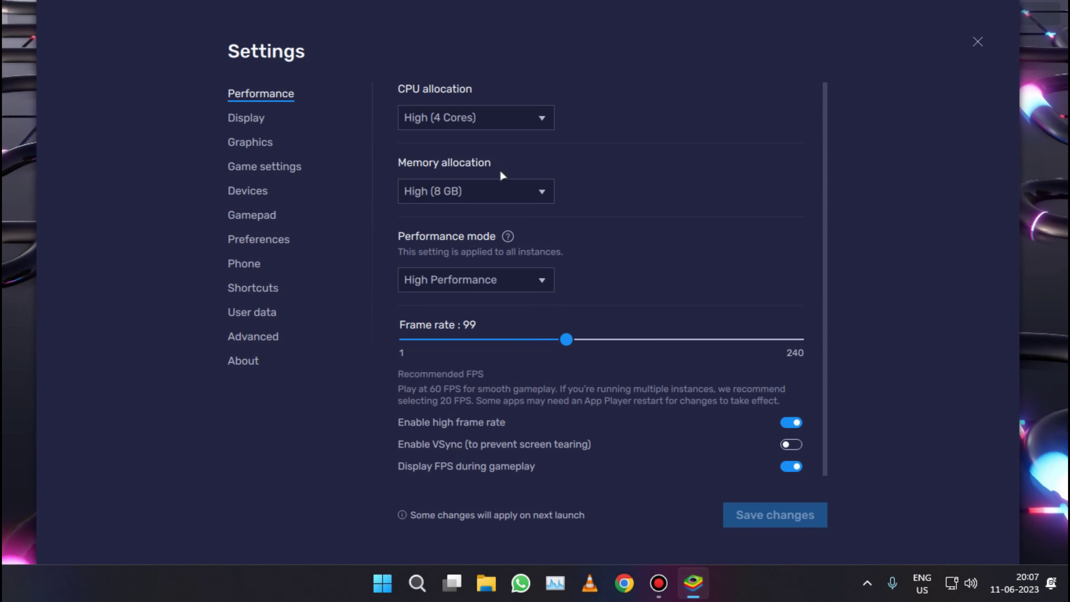
click(495, 193)
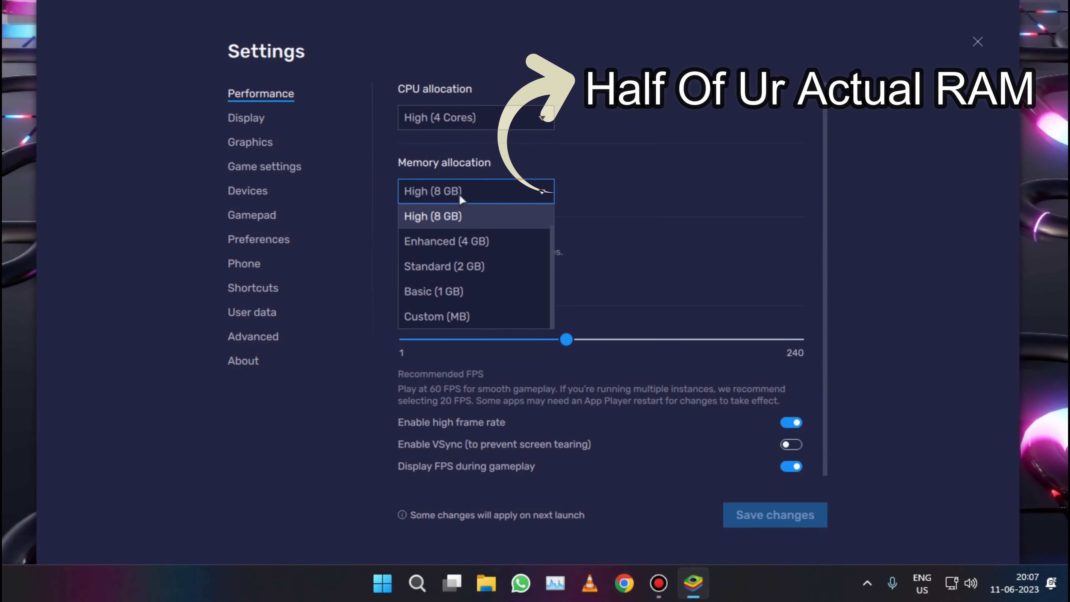
click(460, 213)
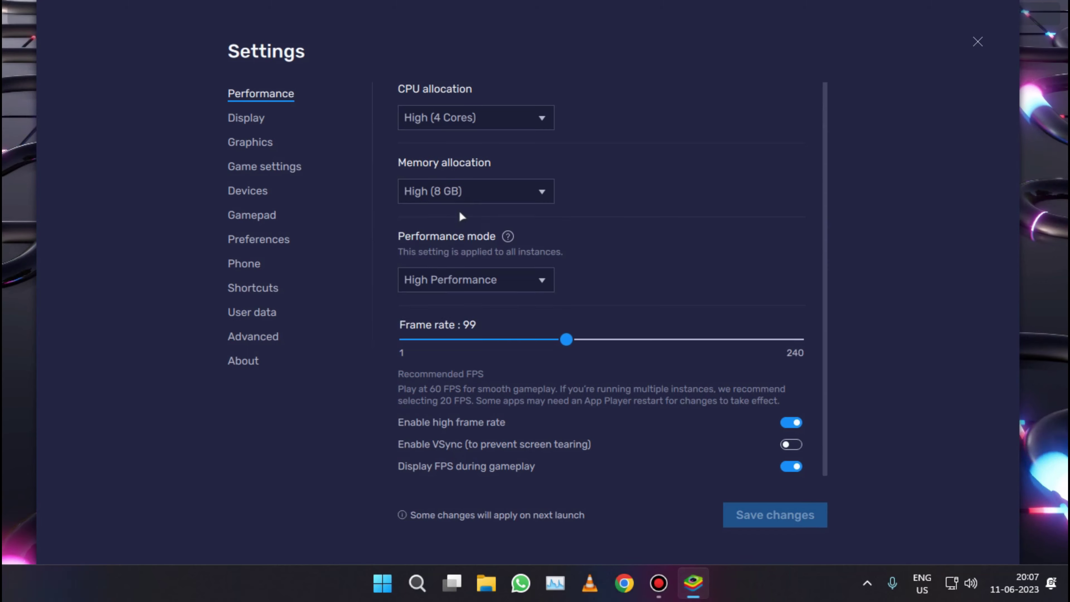
click(430, 276)
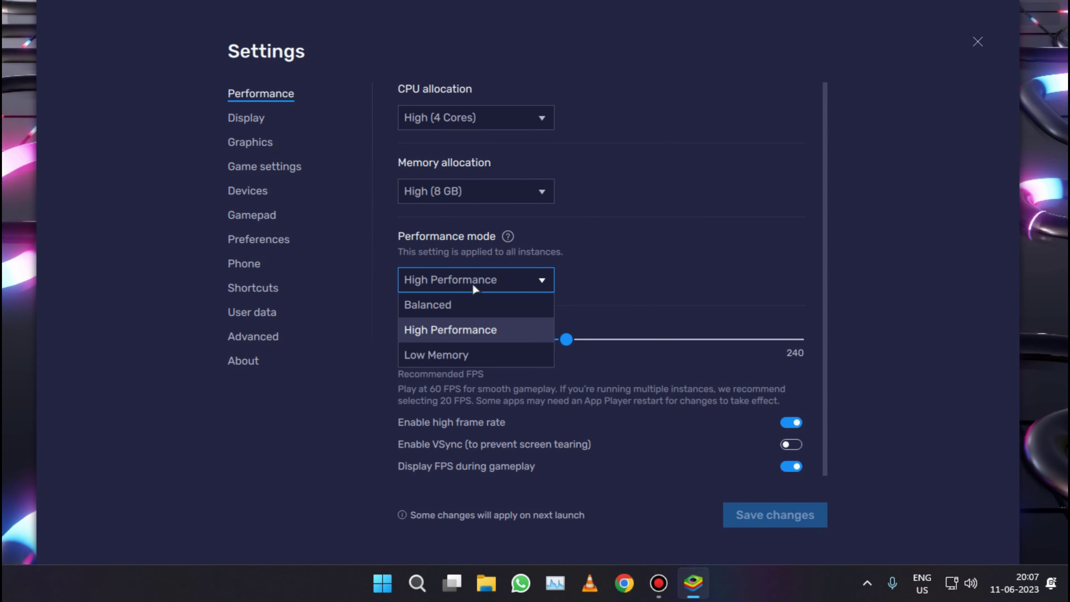
click(456, 333)
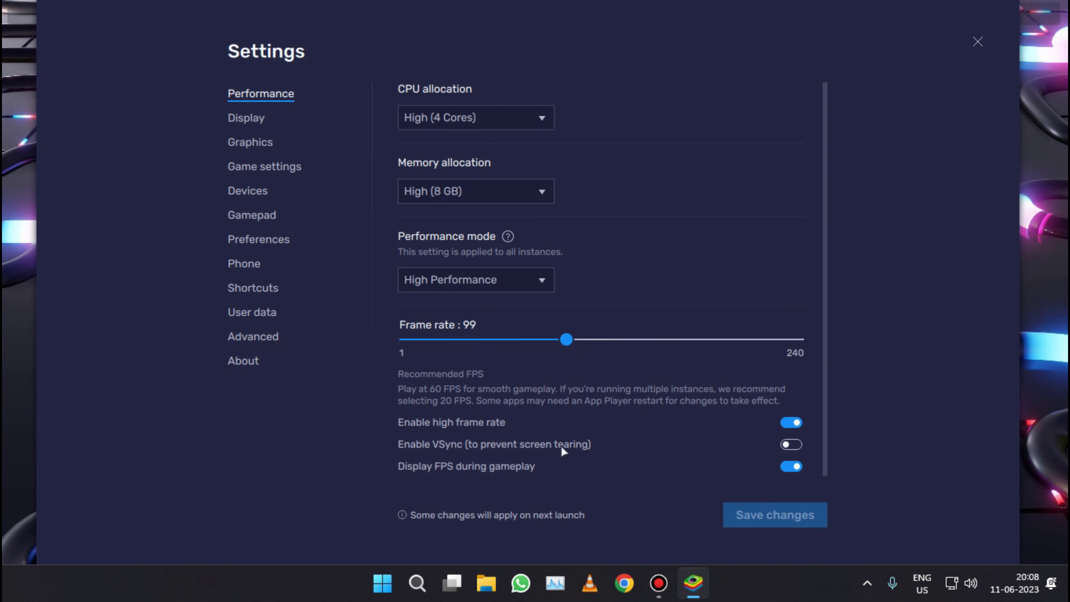
Step: Review the player's display resolution and pixel density settings, and open its graphics settings
click(257, 119)
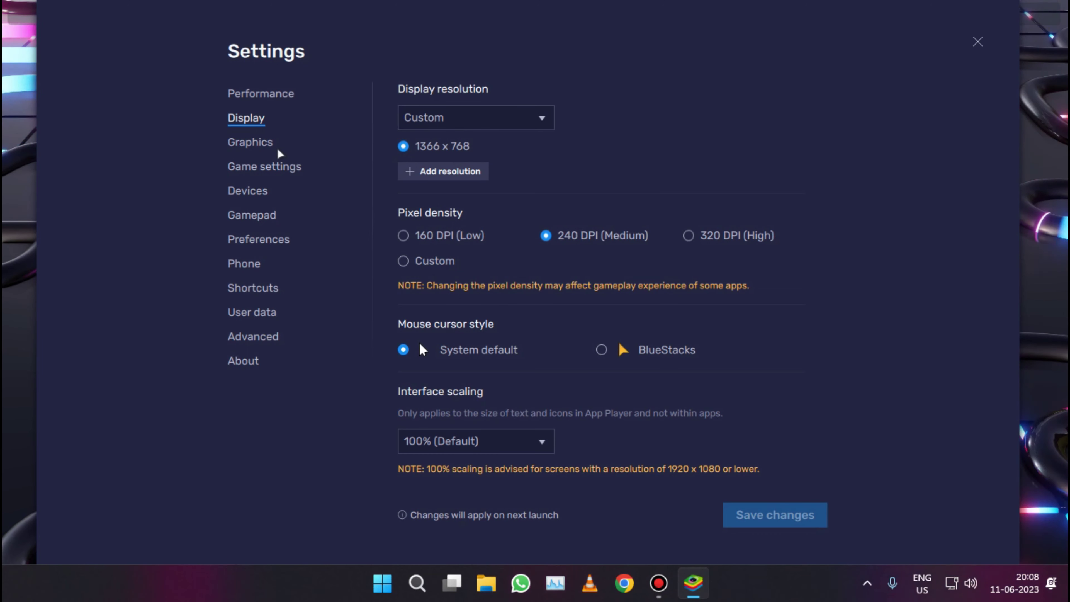
click(270, 144)
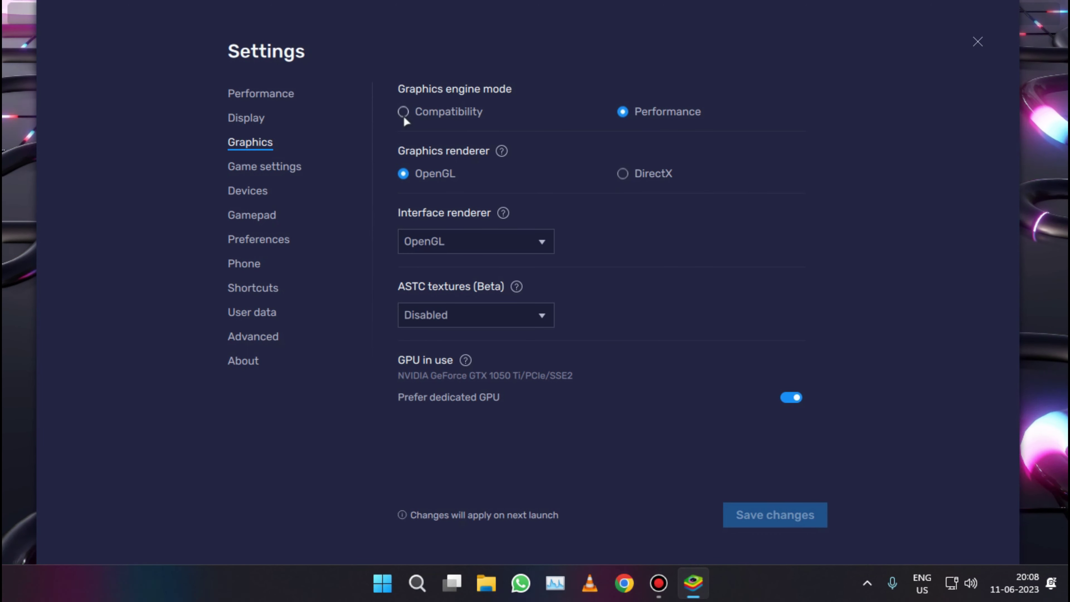